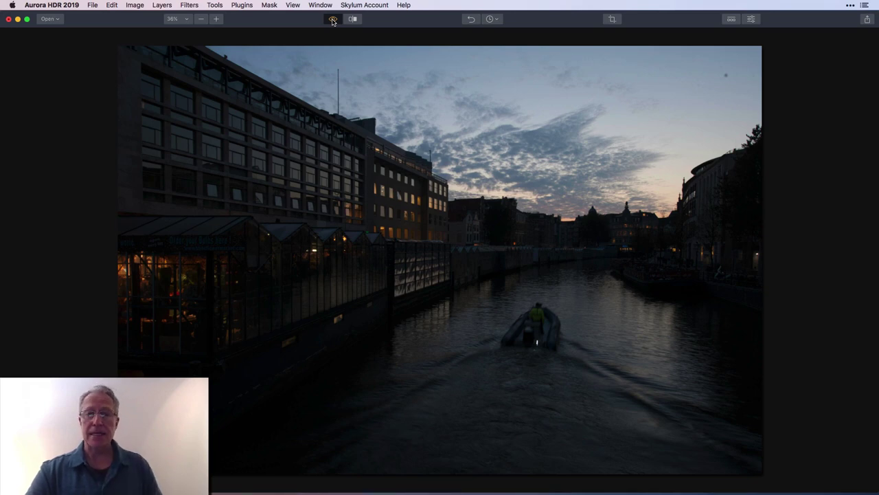
Step: Compare the cool blue HDR edit against the dark original, ending on the edited version
{"action": "left_click", "coordinate": [332, 20]}
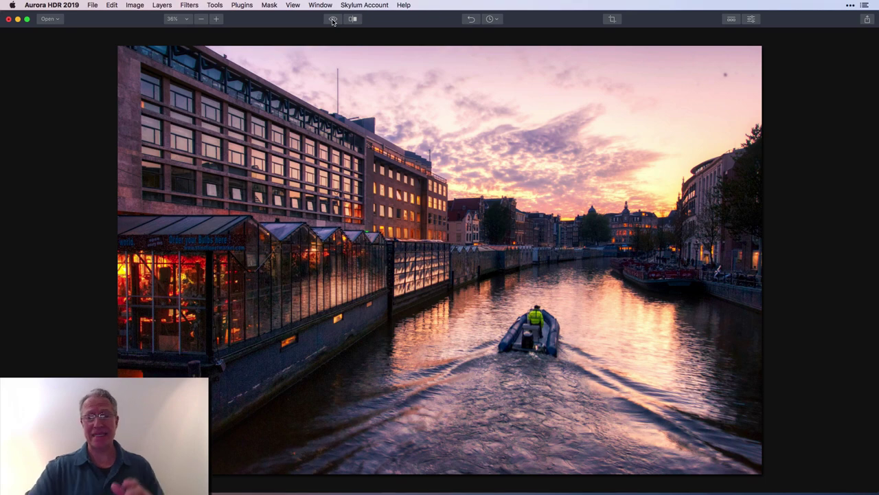
{"action": "left_click", "coordinate": [332, 19]}
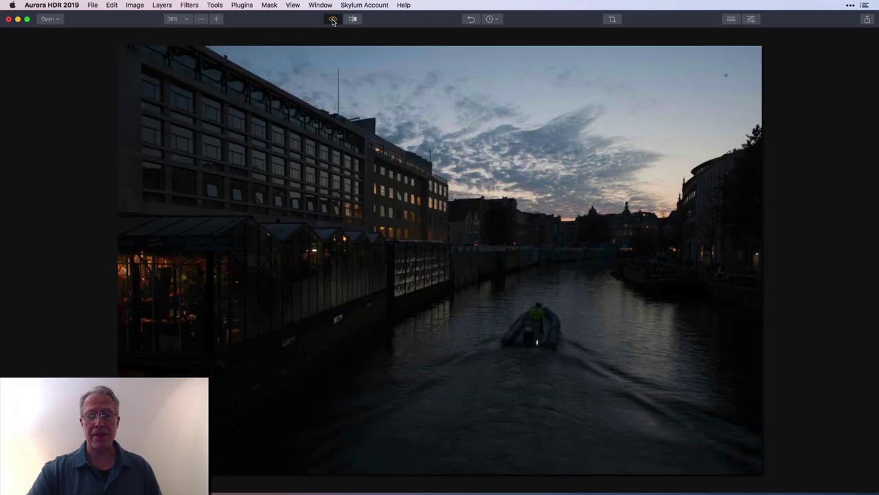
{"action": "left_click", "coordinate": [332, 19]}
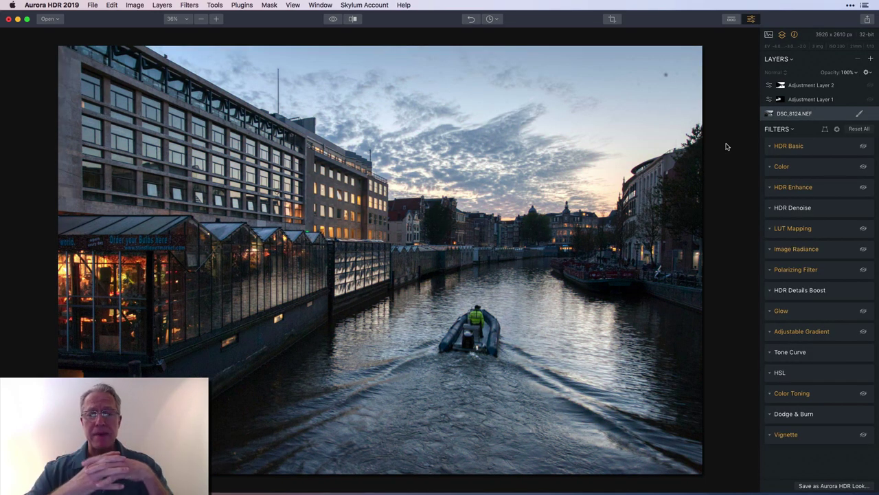
Step: Check the dark unprocessed original, then return to the cool blue HDR view
{"action": "left_click", "coordinate": [333, 19]}
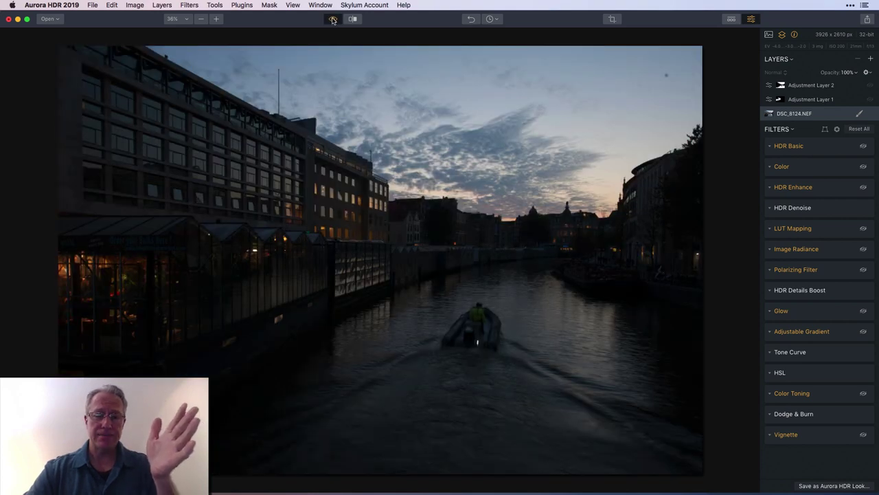
{"action": "left_click", "coordinate": [332, 19]}
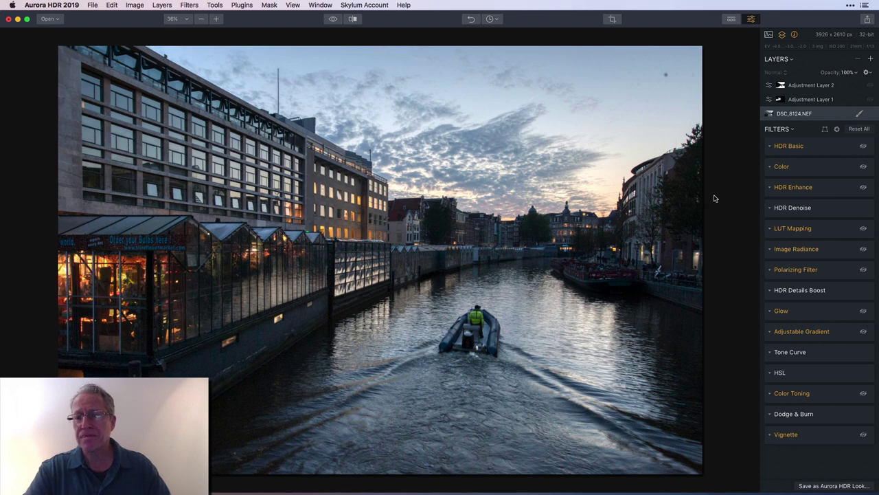
Step: Enable HDR Basic (Temperature 21, Tint 30, Contrast 29, Smart Tone 20, Shadows 27) and compare it on and off
{"action": "left_click", "coordinate": [863, 147]}
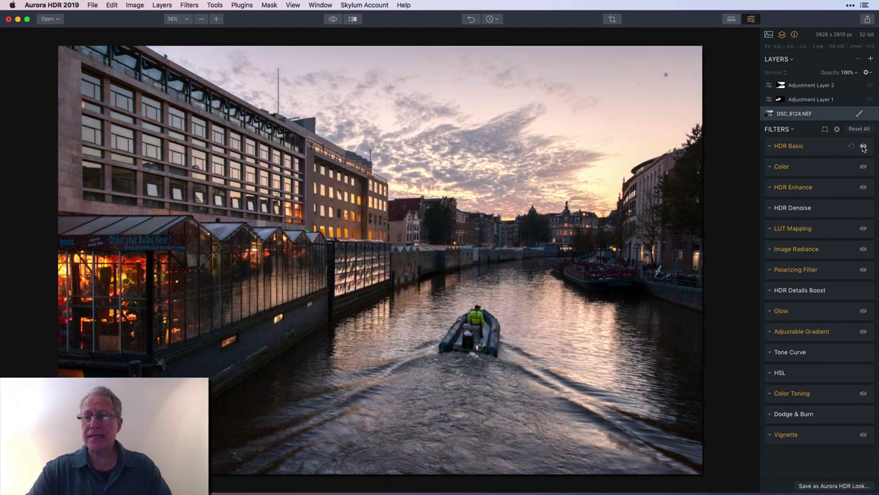
{"action": "left_click", "coordinate": [821, 151]}
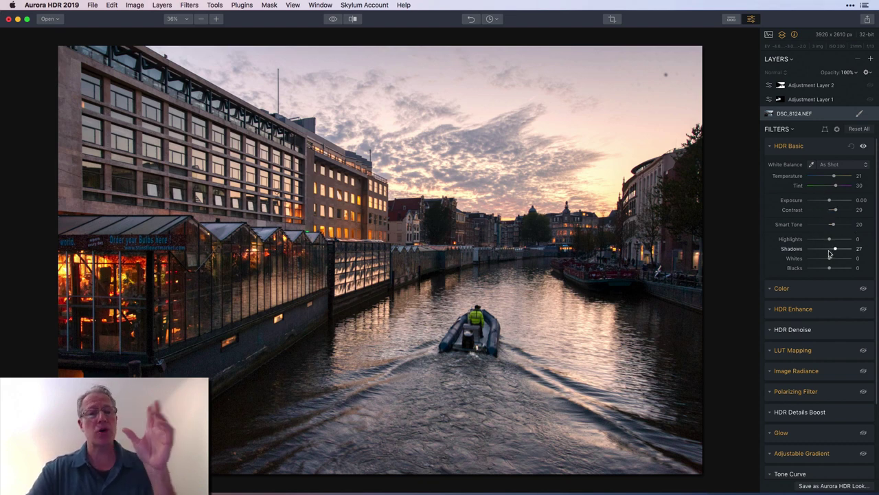
{"action": "left_click", "coordinate": [864, 147]}
{"action": "left_click", "coordinate": [864, 147]}
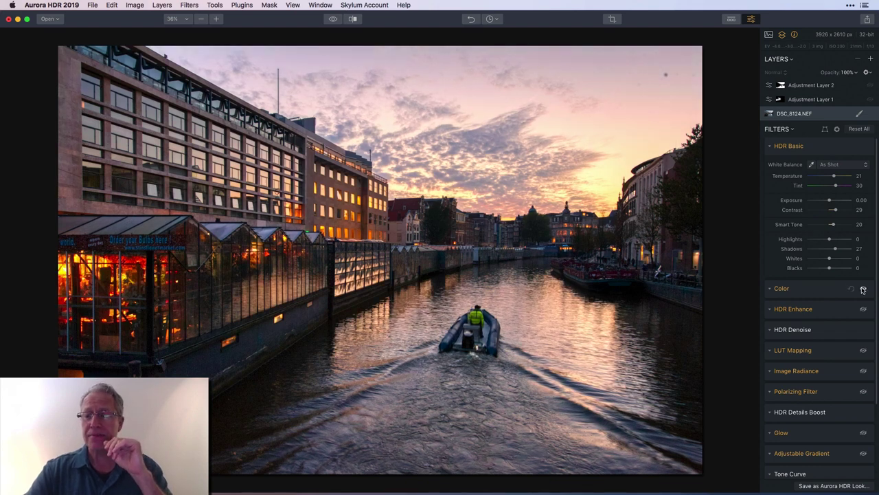
Step: Review the Color filter (Saturation 18, Vibrance 7, Color Contrast 36), comparing with it off and with the original
{"action": "left_click", "coordinate": [815, 291]}
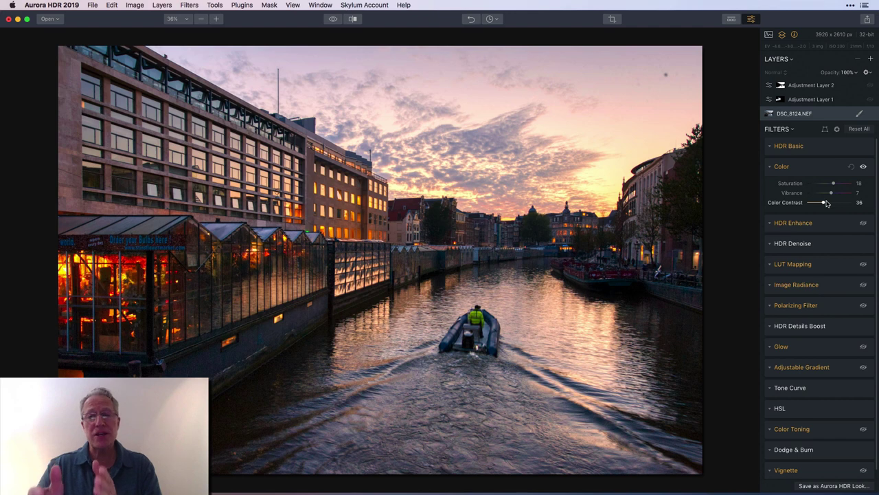
{"action": "left_click", "coordinate": [864, 167]}
{"action": "left_click", "coordinate": [863, 168]}
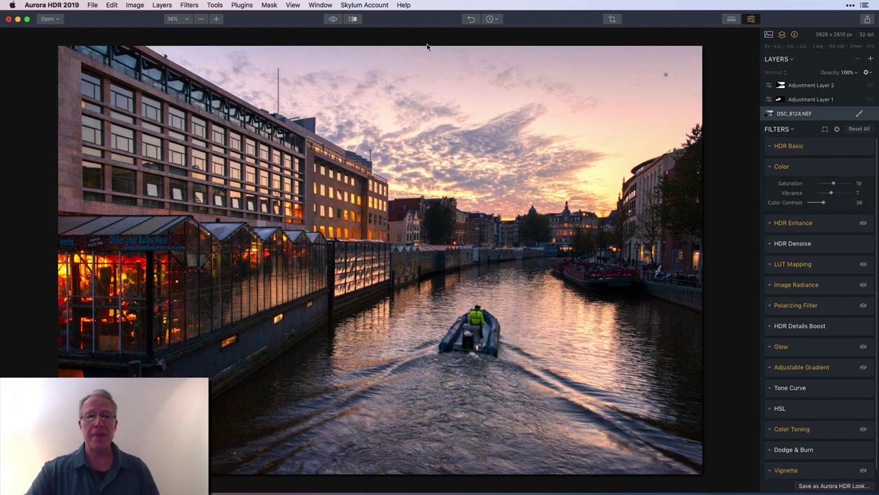
{"action": "left_click", "coordinate": [332, 19]}
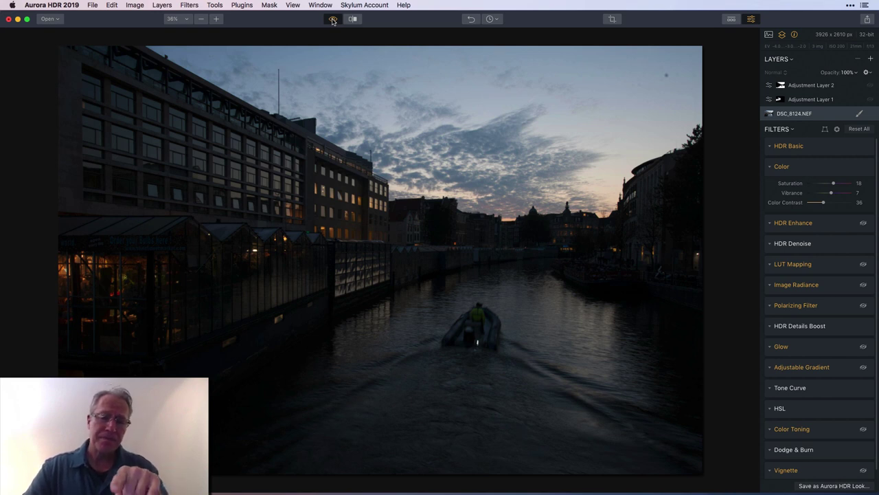
{"action": "left_click", "coordinate": [333, 20]}
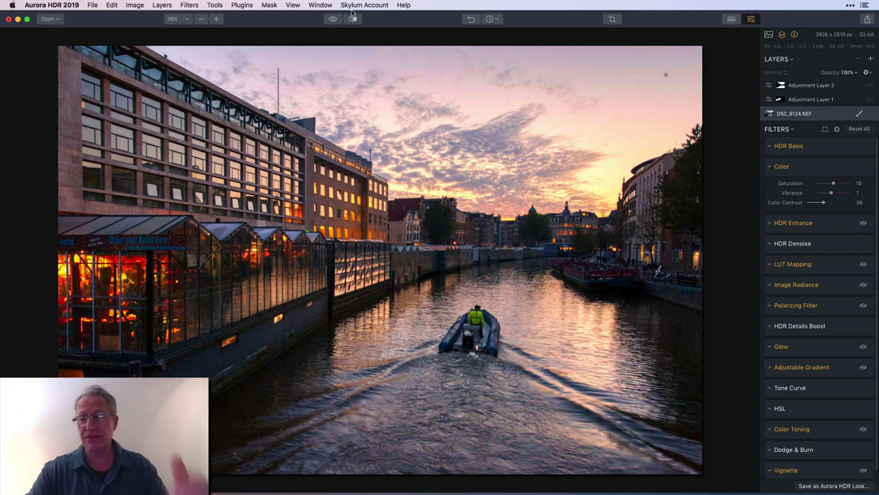
Step: Keep HDR Enhance on at Clarity 26, Smart Structure 31, then expand the LUT Mapping settings
{"action": "left_click", "coordinate": [826, 221]}
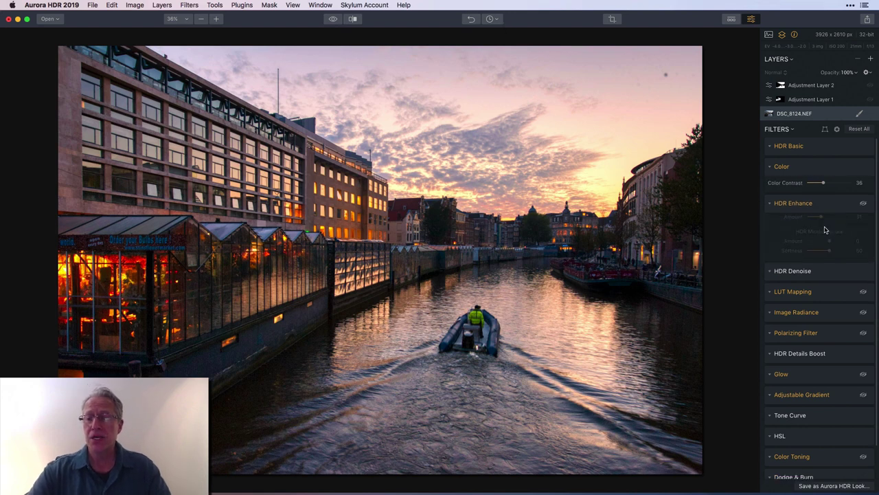
{"action": "left_click", "coordinate": [864, 187]}
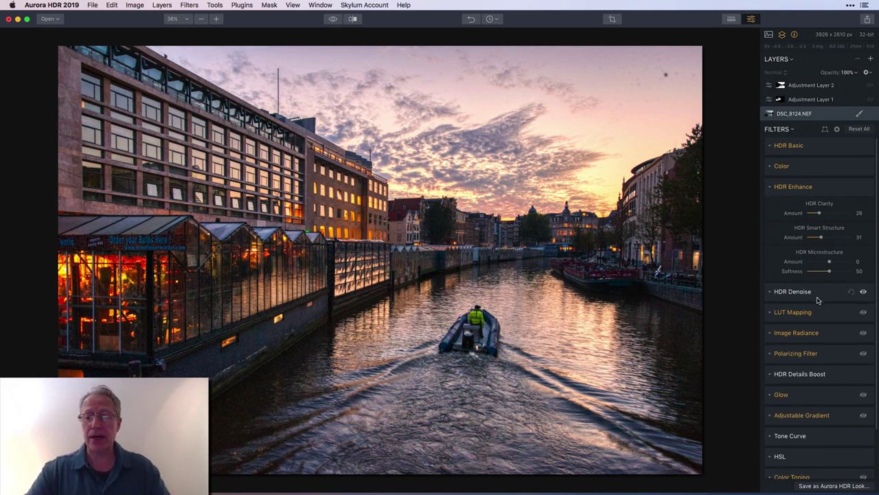
{"action": "scroll", "coordinate": [818, 299], "scroll_direction": "down", "scroll_amount": 3}
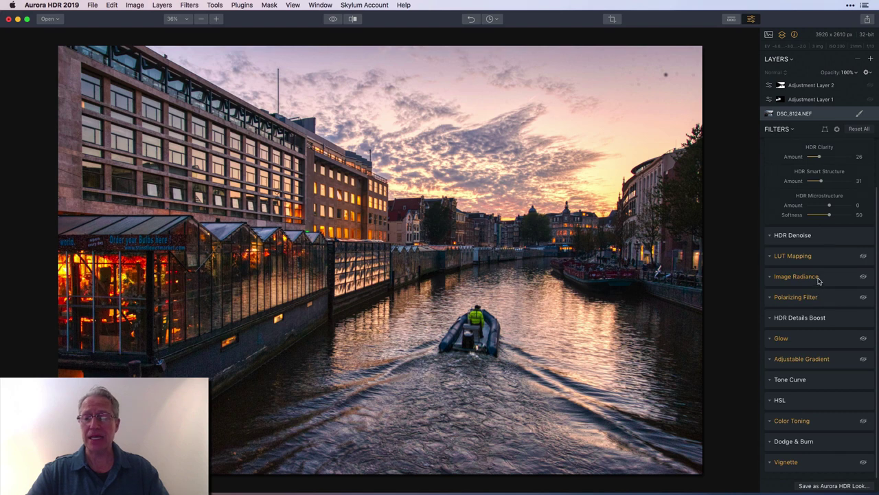
{"action": "left_click", "coordinate": [825, 255]}
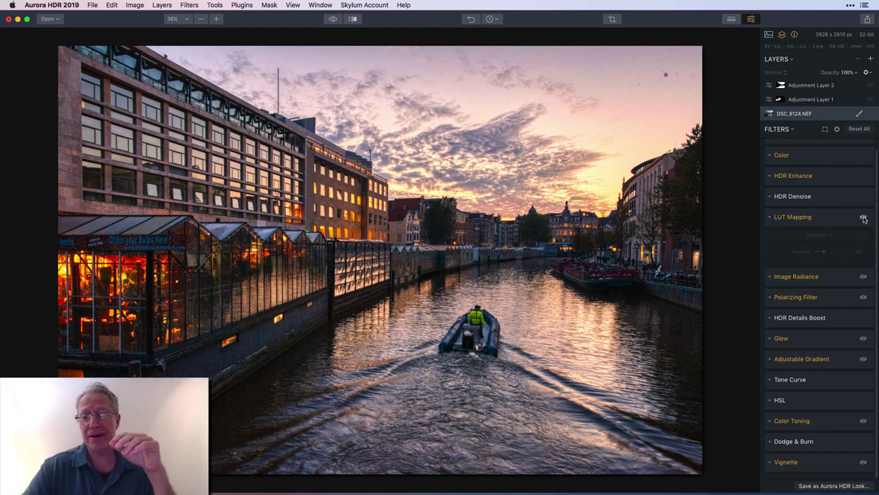
Step: Turn on the Glorious LUT at Amount 50 and compare it on and off
{"action": "left_click", "coordinate": [863, 218]}
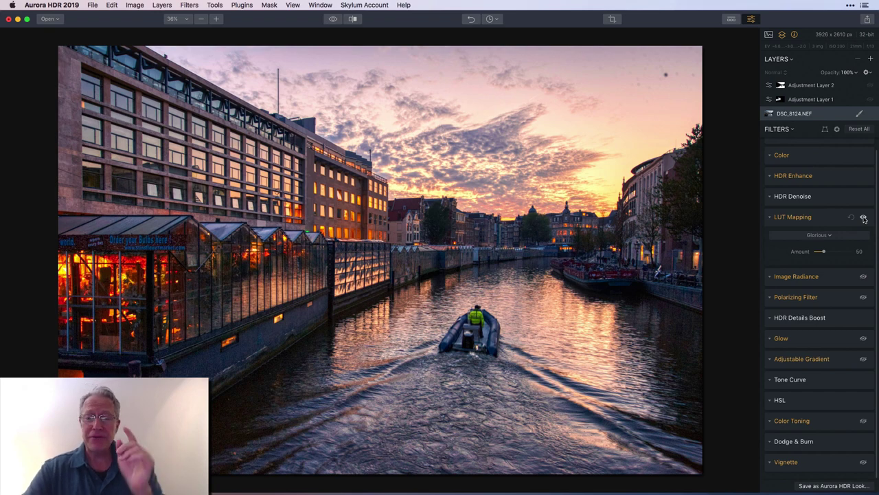
{"action": "left_click", "coordinate": [863, 218]}
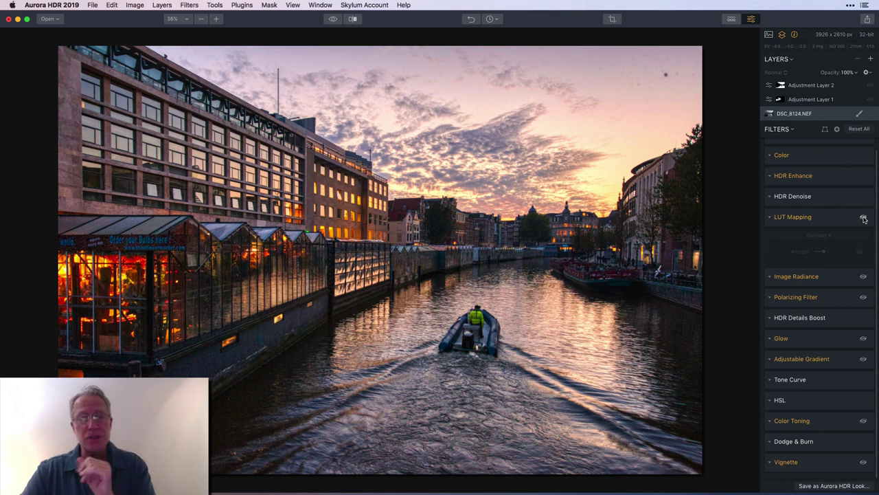
{"action": "left_click", "coordinate": [863, 218]}
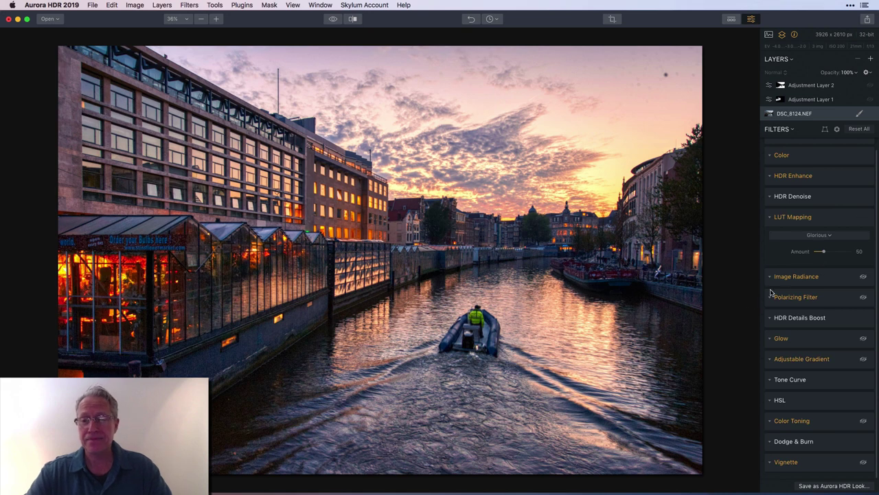
Step: Enable Image Radiance at Amount 38 with Warmth 15, comparing with and without it
{"action": "left_click", "coordinate": [793, 279]}
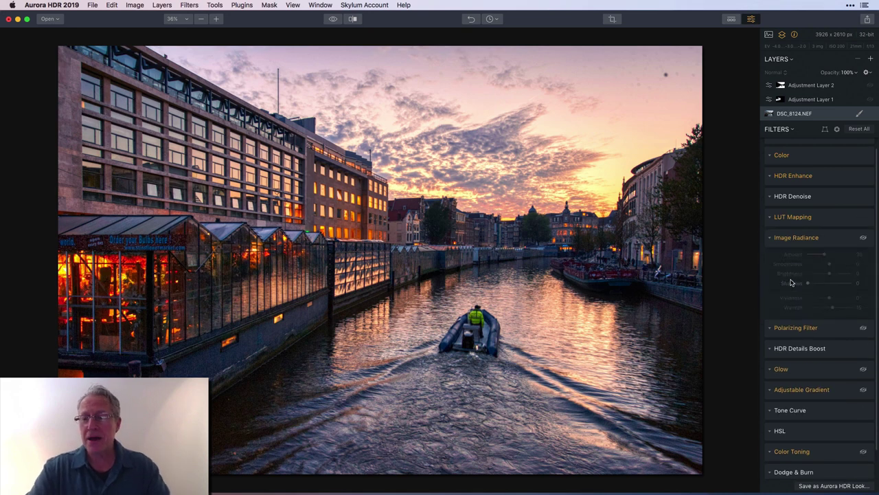
{"action": "left_click", "coordinate": [864, 237]}
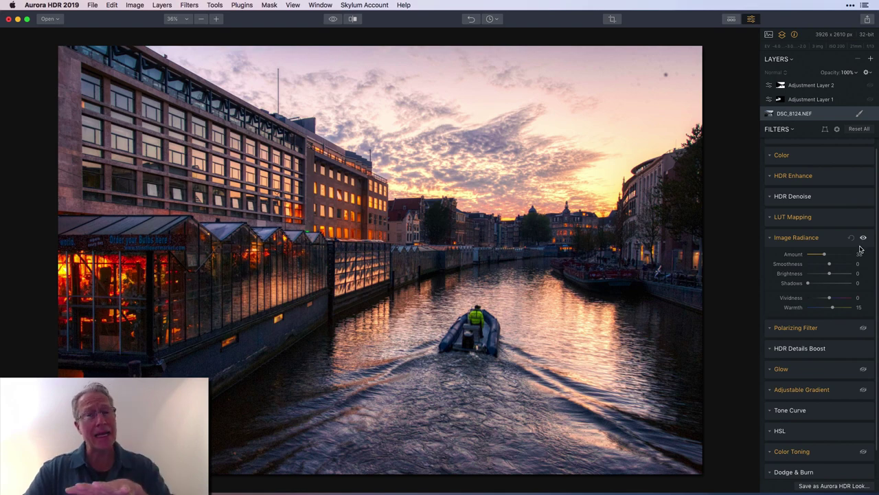
{"action": "left_click", "coordinate": [863, 237]}
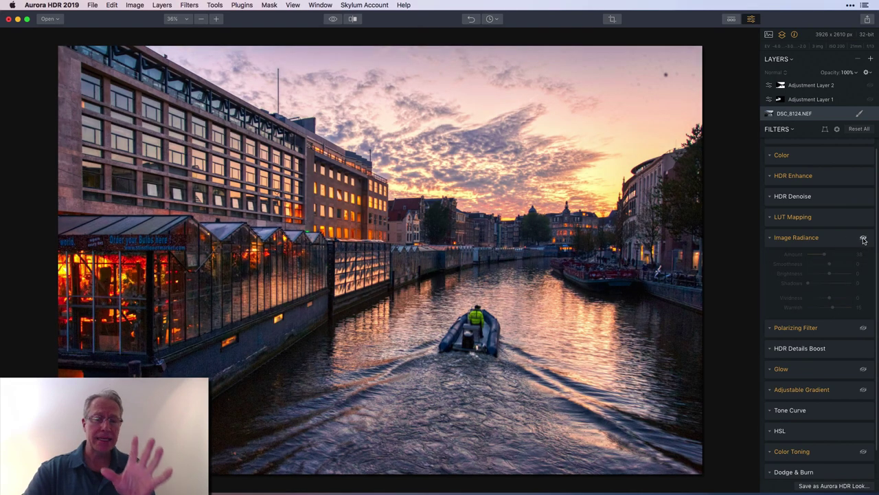
{"action": "left_click", "coordinate": [863, 238]}
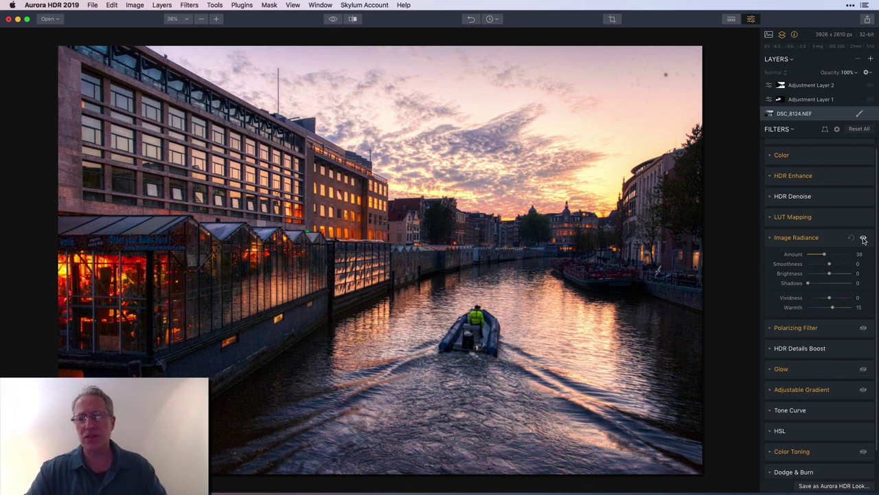
{"action": "scroll", "coordinate": [832, 289], "scroll_direction": "down", "scroll_amount": 1}
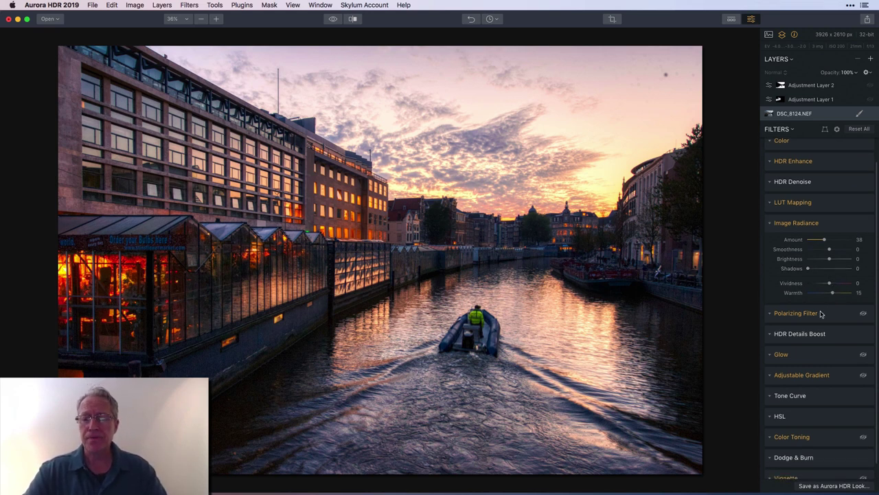
Step: Enable the Polarizing Filter at Amount 20 and compare it on and off
{"action": "left_click", "coordinate": [830, 314]}
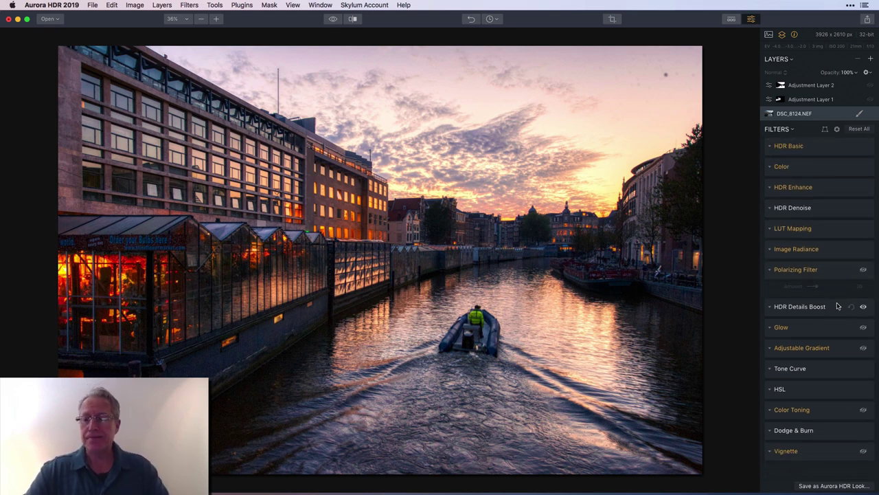
{"action": "left_click", "coordinate": [864, 270]}
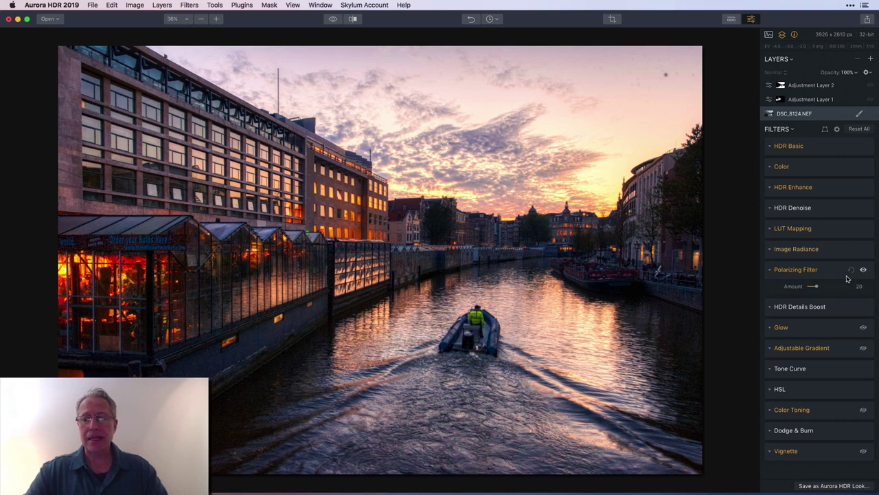
{"action": "left_click", "coordinate": [864, 271]}
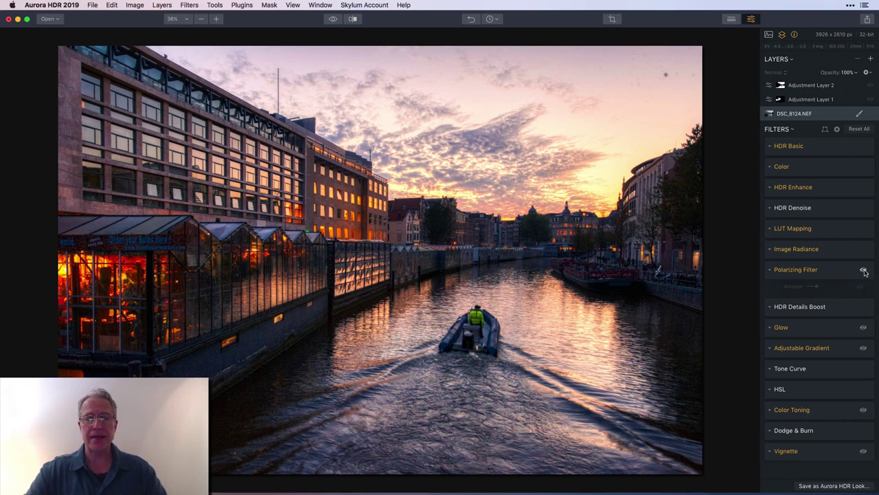
{"action": "left_click", "coordinate": [865, 271]}
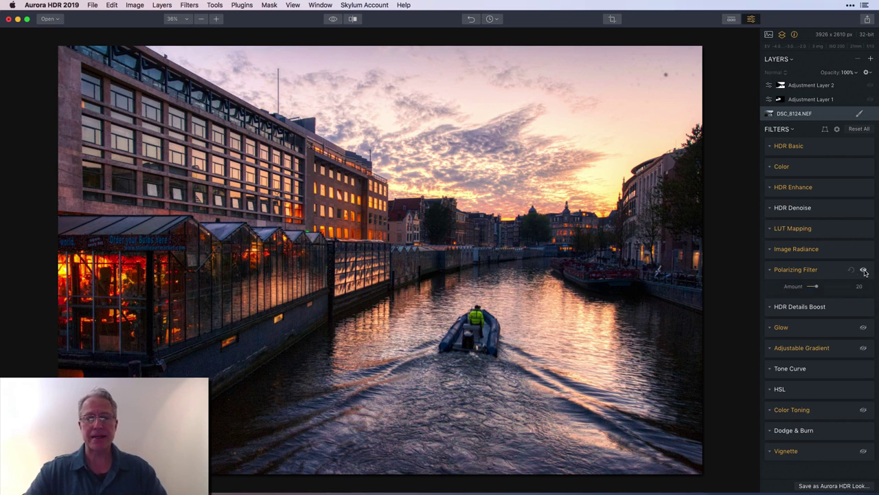
Step: Expand and enable the Glow filter, comparing the photo with and without it
{"action": "left_click", "coordinate": [801, 330]}
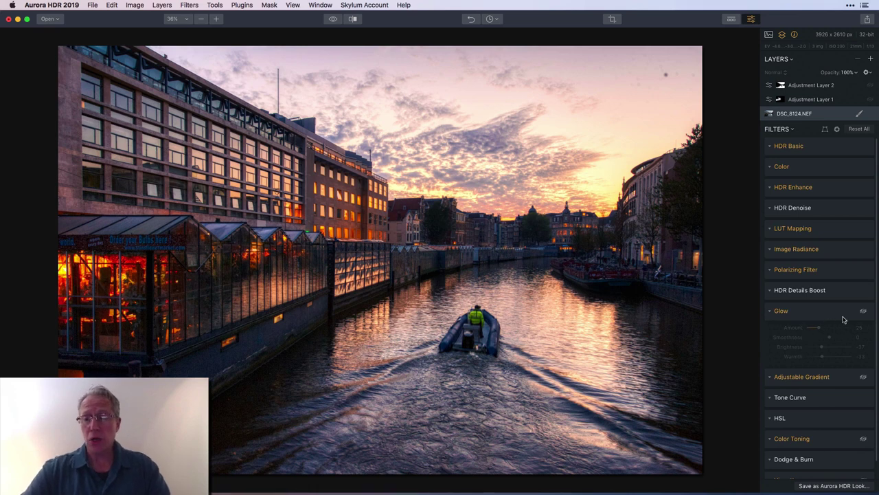
{"action": "left_click", "coordinate": [862, 313]}
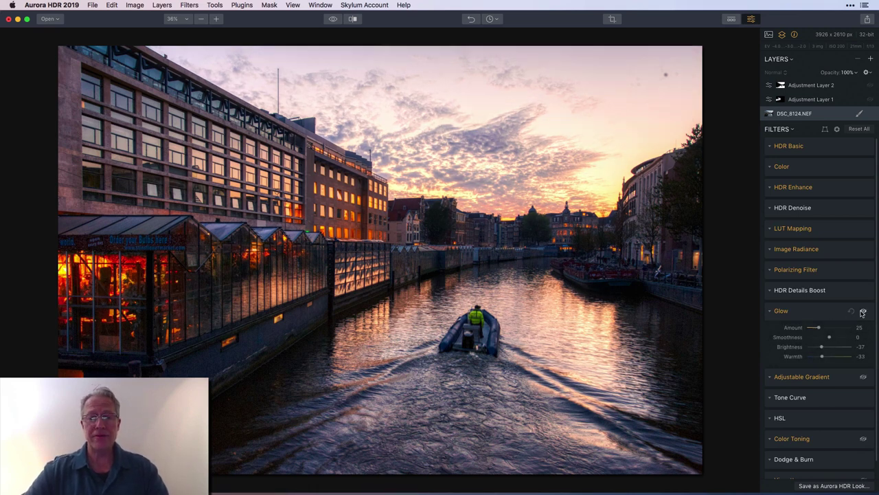
{"action": "left_click", "coordinate": [863, 312]}
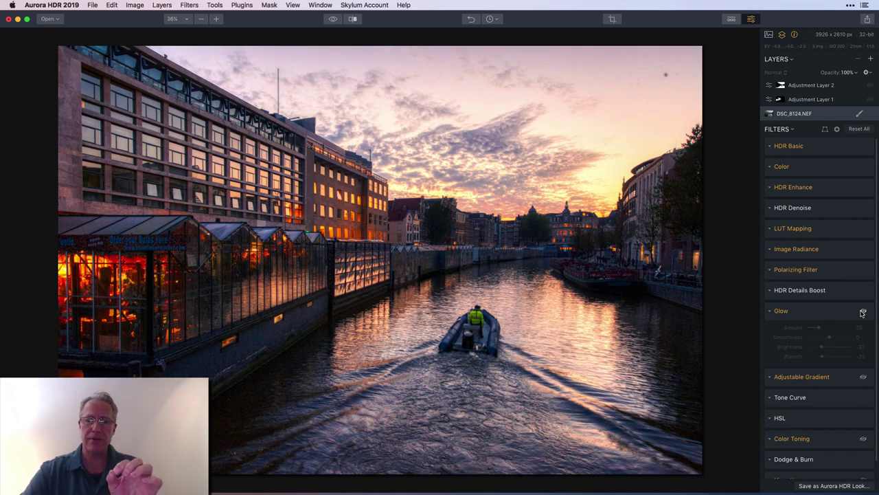
{"action": "left_click", "coordinate": [862, 313]}
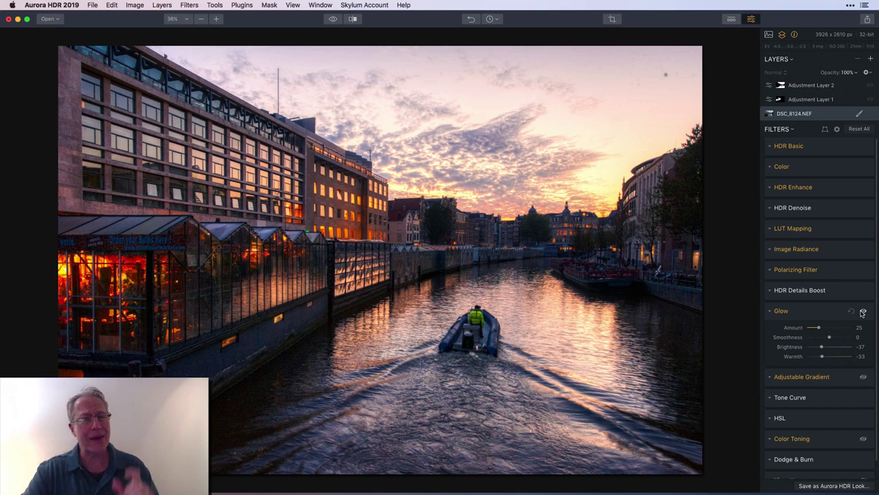
Step: Raise Glow Amount to 25 with Brightness -37 and Warmth -33, checking before and after
{"action": "mouse_move", "coordinate": [820, 328]}
{"action": "left_mouse_down"}
{"action": "mouse_move", "coordinate": [860, 325]}
{"action": "mouse_move", "coordinate": [820, 324]}
{"action": "left_mouse_up"}
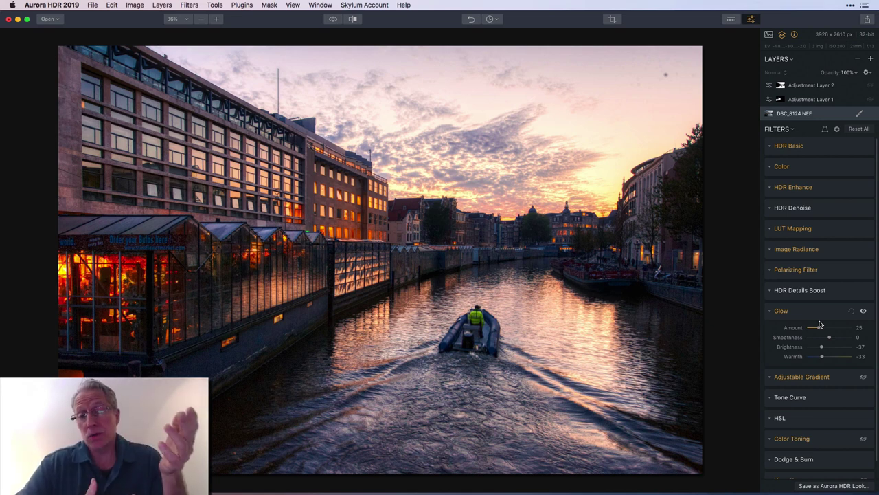
{"action": "left_click", "coordinate": [863, 311]}
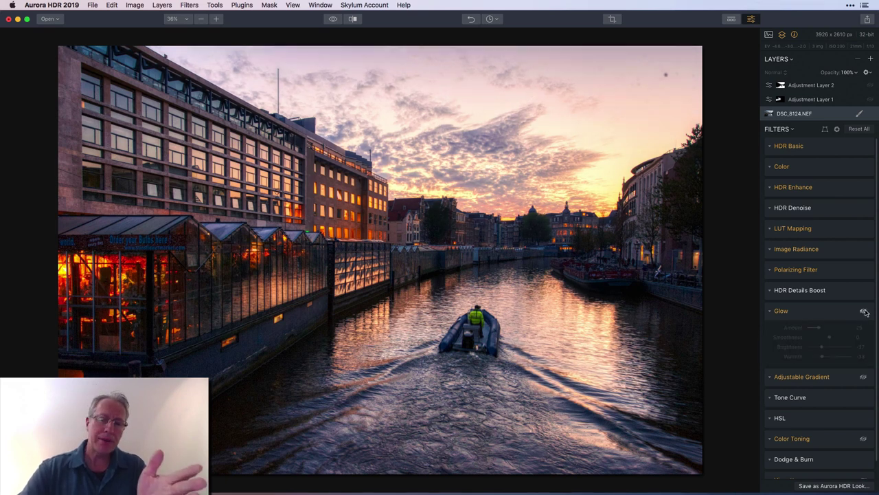
{"action": "left_click", "coordinate": [864, 312]}
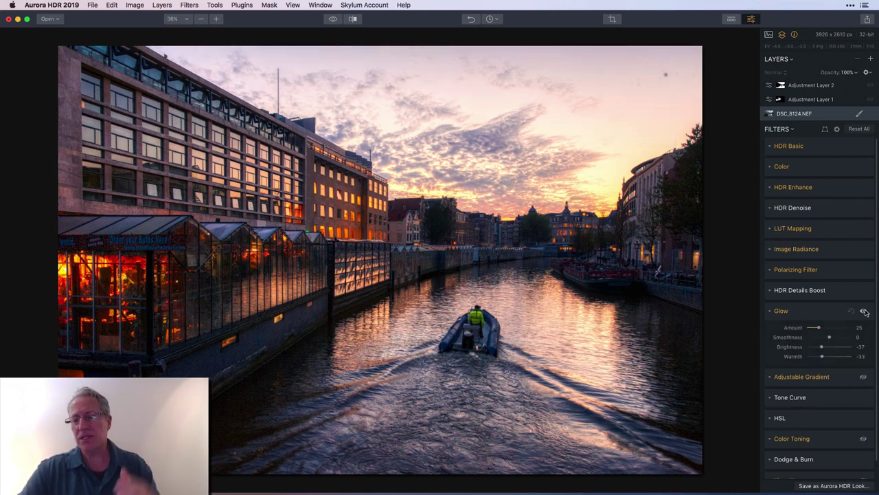
{"action": "scroll", "coordinate": [865, 311], "scroll_direction": "down", "scroll_amount": 2}
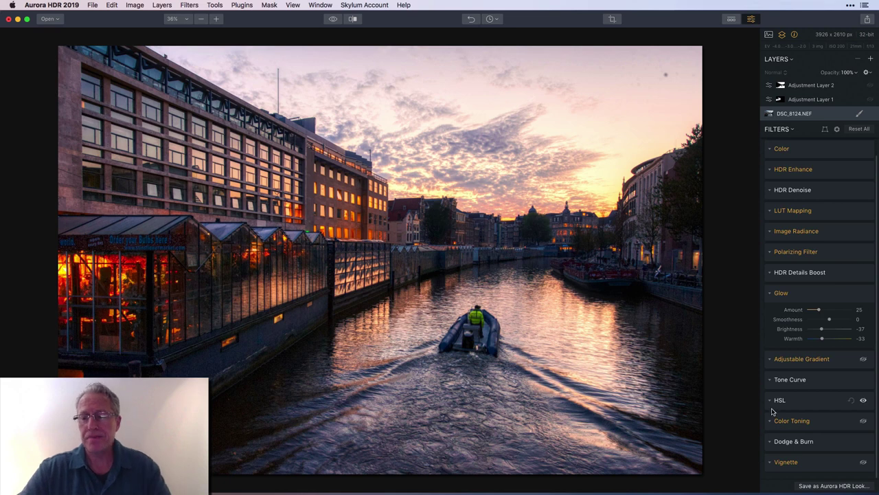
Step: Enable Adjustable Gradient: Top Exposure -12, Warmth -15; Bottom Exposure 12, Shadows 17, Warmth 15
{"action": "left_click", "coordinate": [845, 354]}
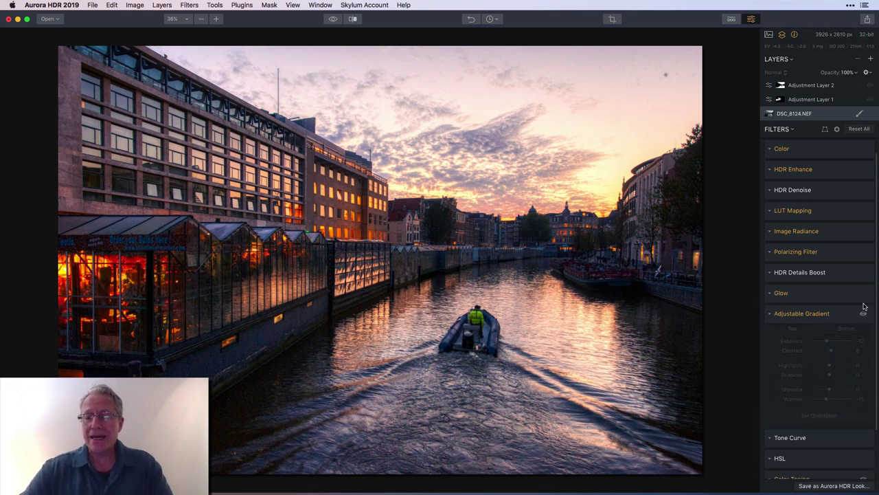
{"action": "left_click", "coordinate": [863, 313]}
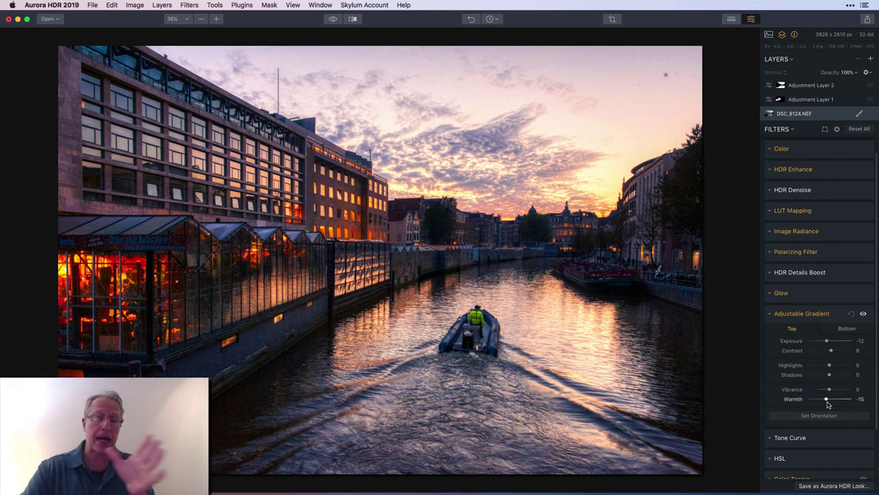
{"action": "left_click", "coordinate": [849, 328]}
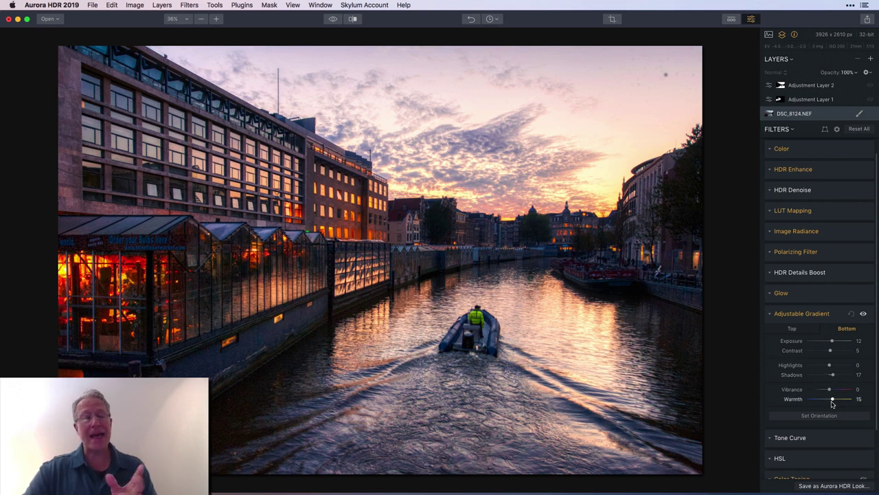
{"action": "left_click", "coordinate": [864, 314]}
{"action": "left_click", "coordinate": [863, 314]}
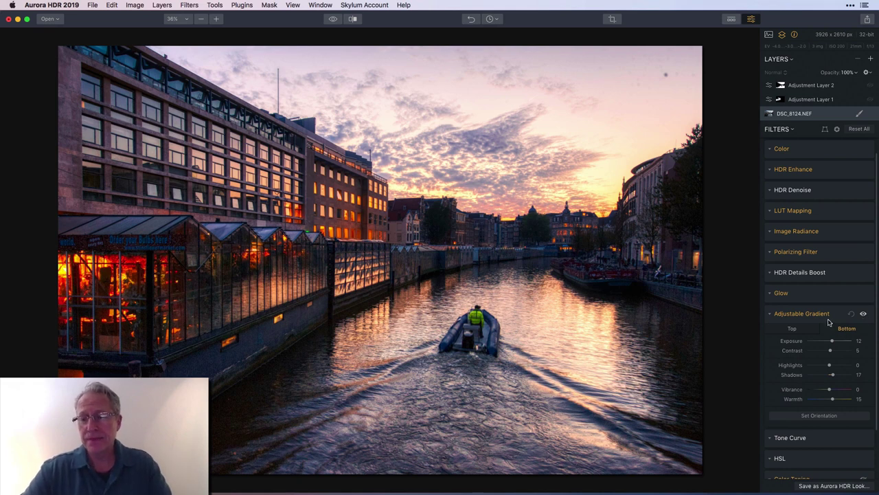
{"action": "left_click", "coordinate": [830, 319]}
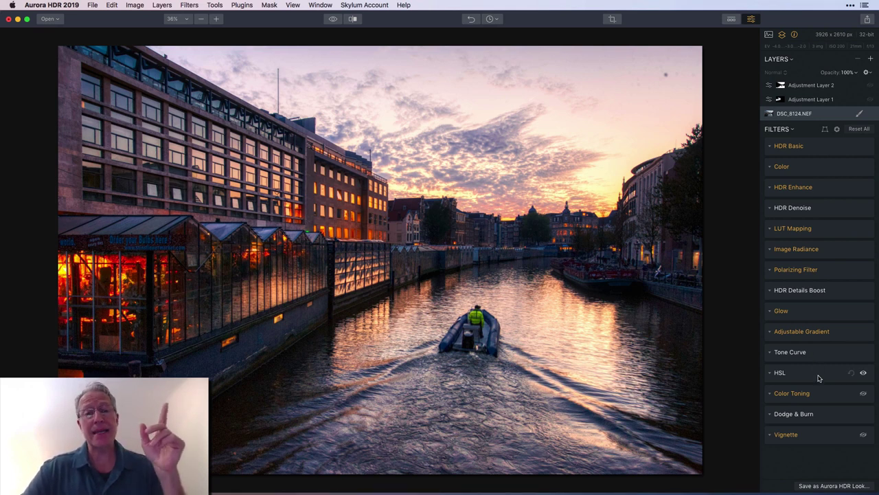
Step: Check HSL's all-zero saturation values, then expand the still-disabled Color Toning settings
{"action": "left_click", "coordinate": [819, 376]}
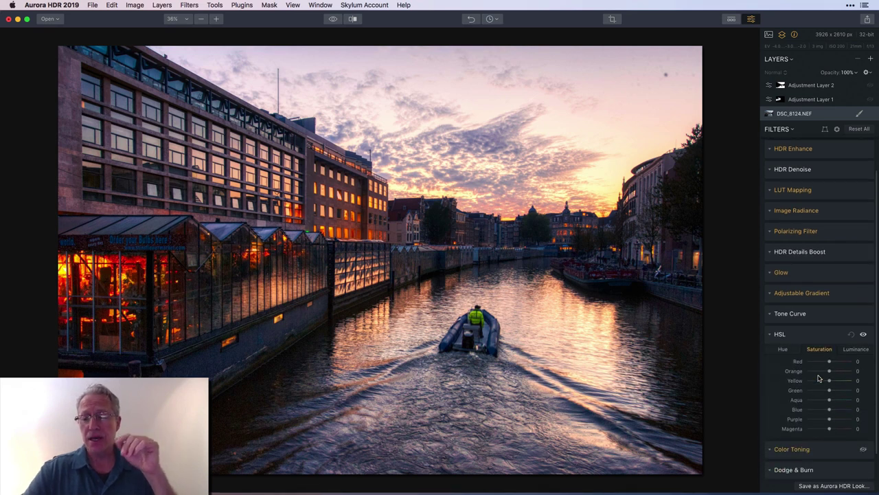
{"action": "left_click", "coordinate": [819, 328]}
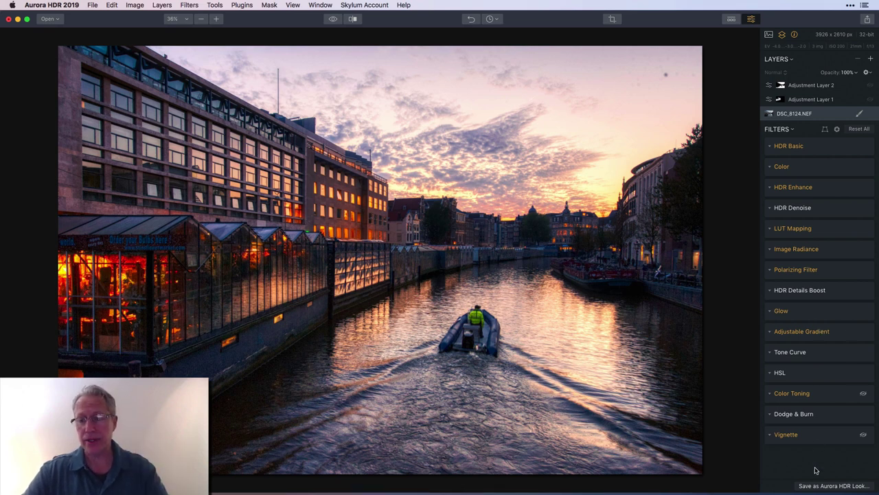
{"action": "left_click", "coordinate": [828, 393]}
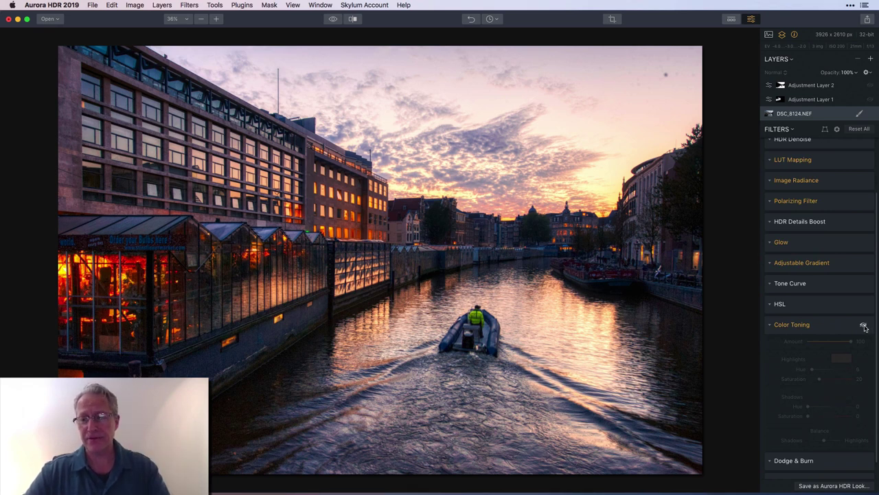
Step: Enable Color Toning, briefly toggling it off and back on to compare
{"action": "left_click", "coordinate": [864, 327]}
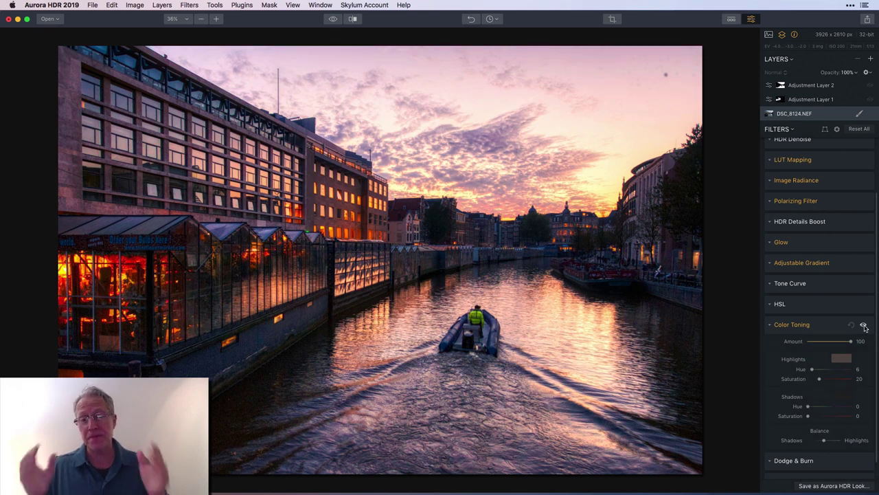
{"action": "left_click", "coordinate": [865, 326]}
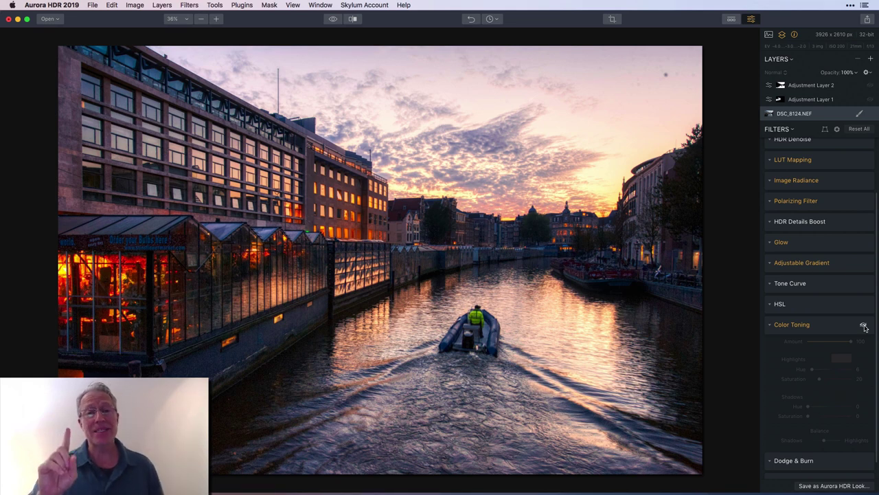
{"action": "left_click", "coordinate": [863, 326]}
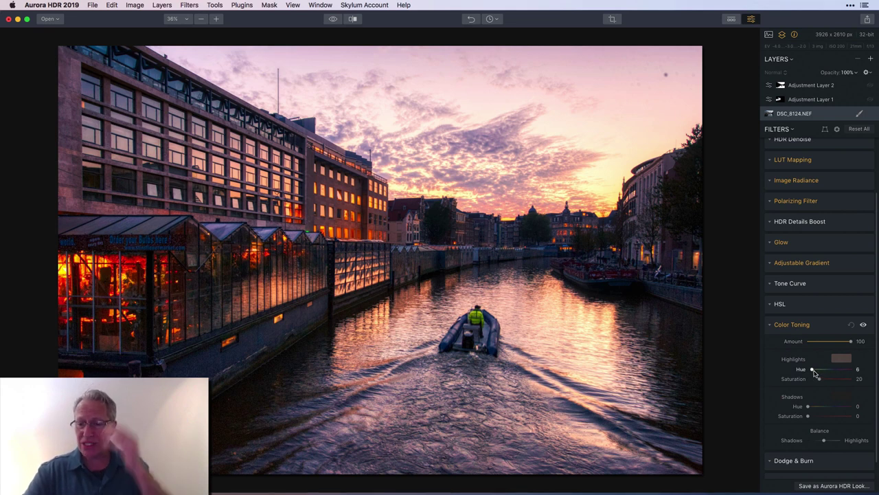
Step: Set Highlights Hue to 5 and Saturation to 20, then collapse Color Toning
{"action": "left_click_drag", "start_coordinate": [813, 370], "coordinate": [847, 371]}
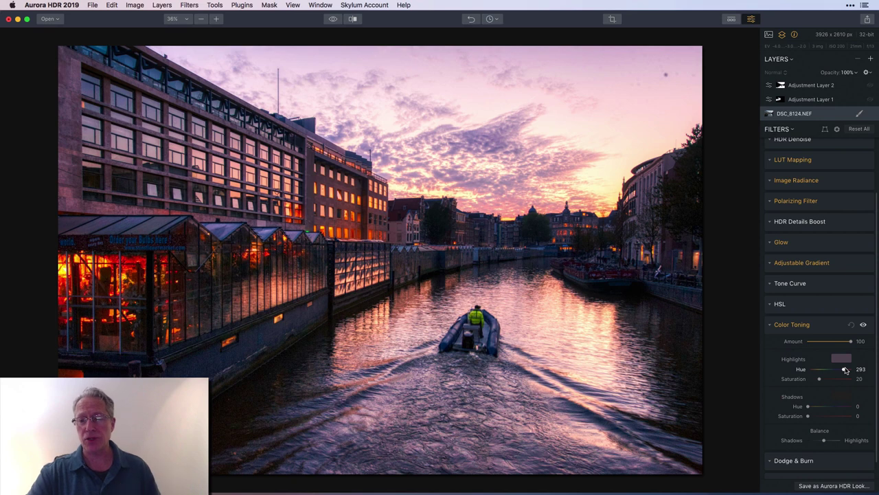
{"action": "left_click_drag", "start_coordinate": [846, 371], "coordinate": [812, 371]}
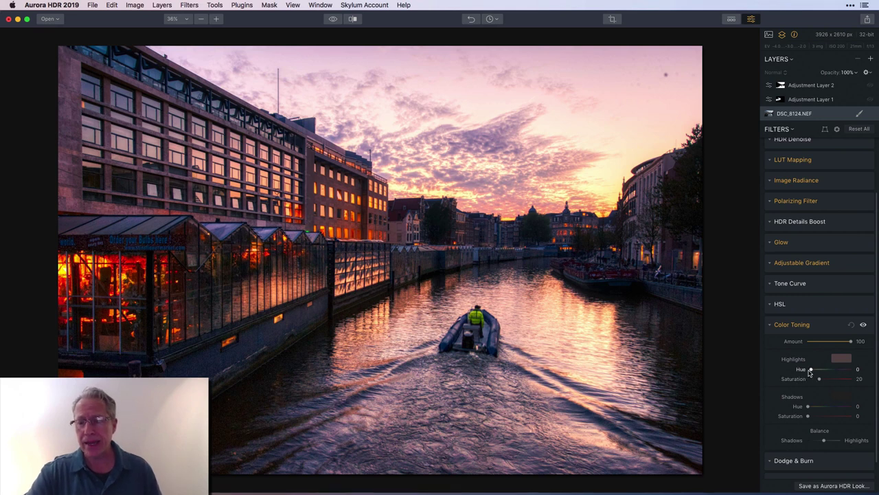
{"action": "left_click_drag", "start_coordinate": [811, 371], "coordinate": [811, 371]}
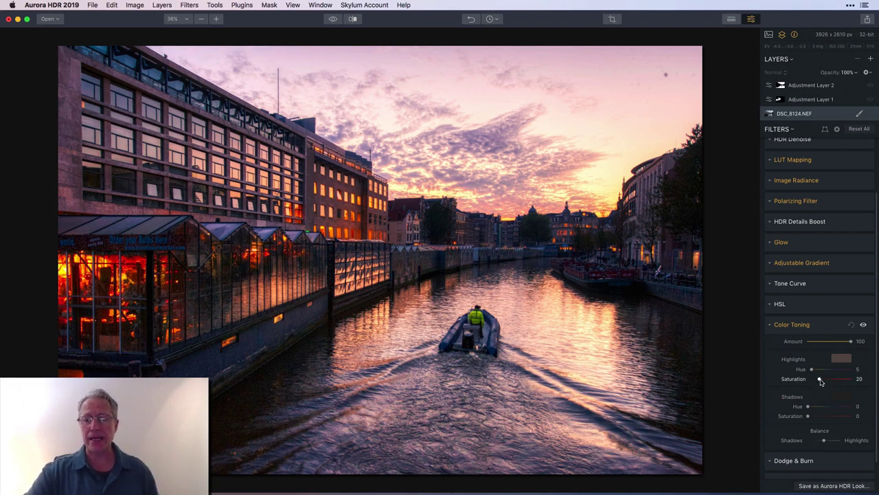
{"action": "left_click_drag", "start_coordinate": [821, 382], "coordinate": [849, 380]}
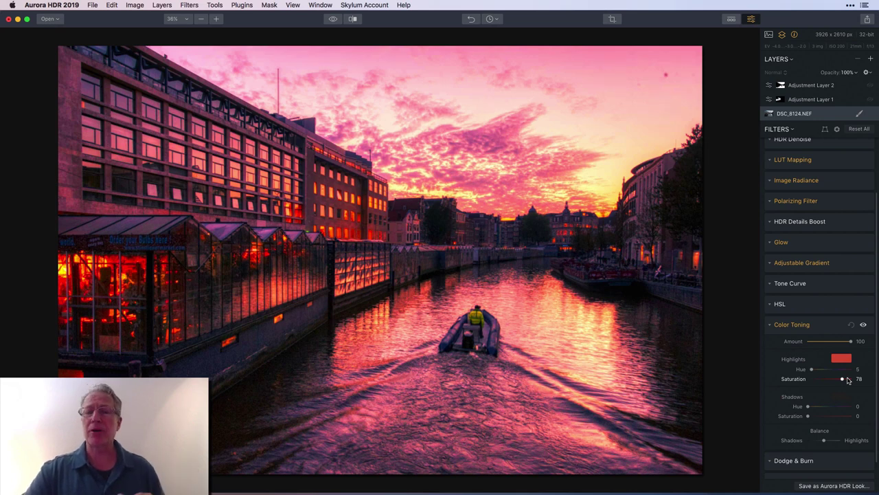
{"action": "left_click_drag", "start_coordinate": [844, 380], "coordinate": [820, 380]}
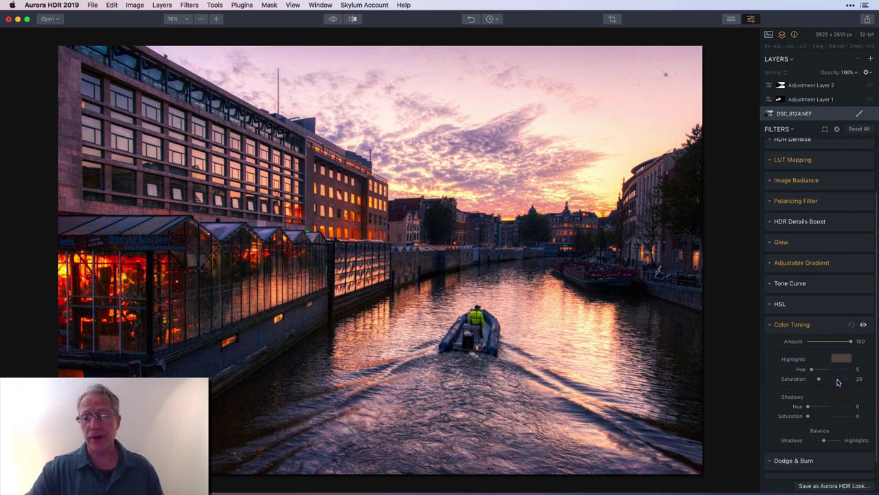
{"action": "left_click", "coordinate": [824, 324]}
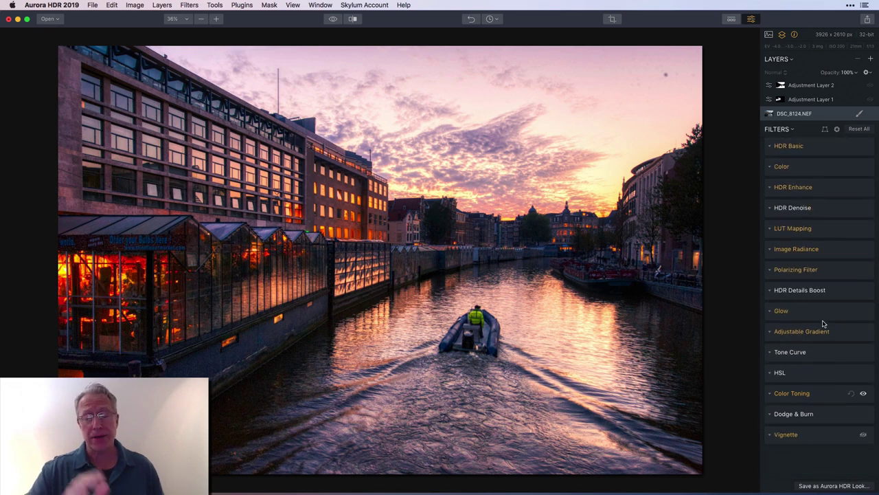
Step: Try trial Vignette Amount and Inner Brightness values, then reset both to 0
{"action": "left_click", "coordinate": [814, 438]}
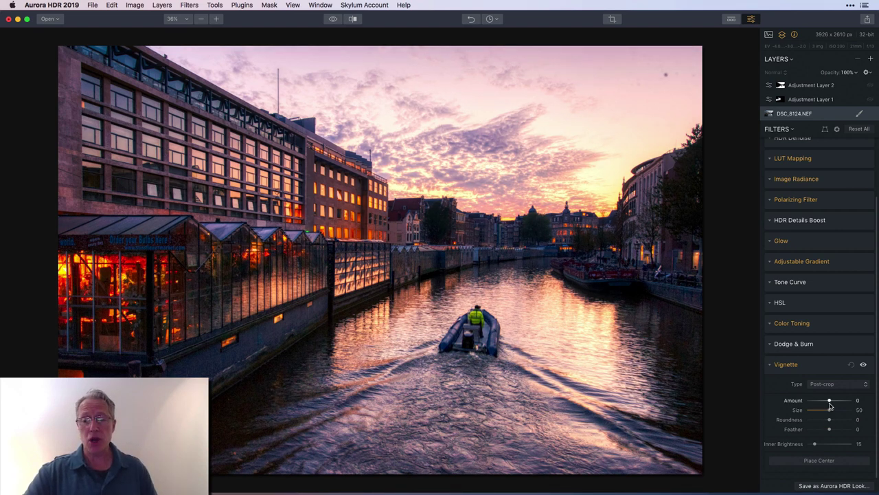
{"action": "left_click_drag", "start_coordinate": [830, 404], "coordinate": [831, 404]}
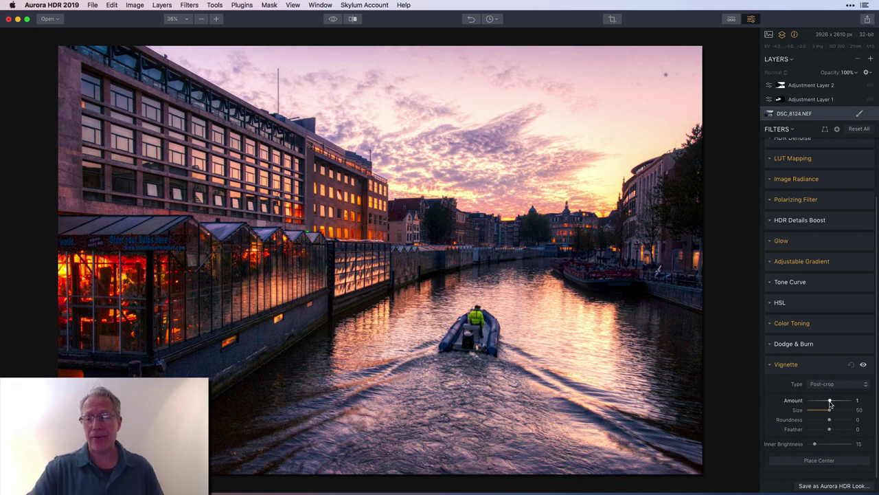
{"action": "left_click_drag", "start_coordinate": [815, 445], "coordinate": [863, 442]}
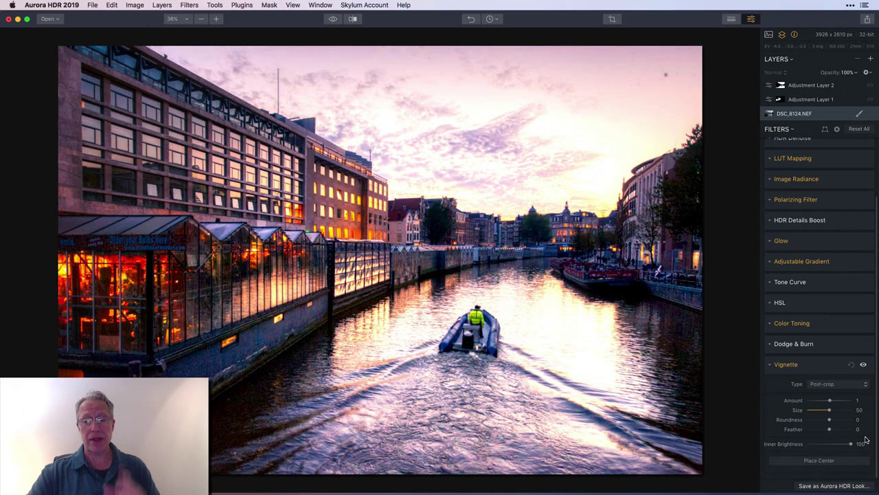
{"action": "left_click_drag", "start_coordinate": [830, 402], "coordinate": [829, 401]}
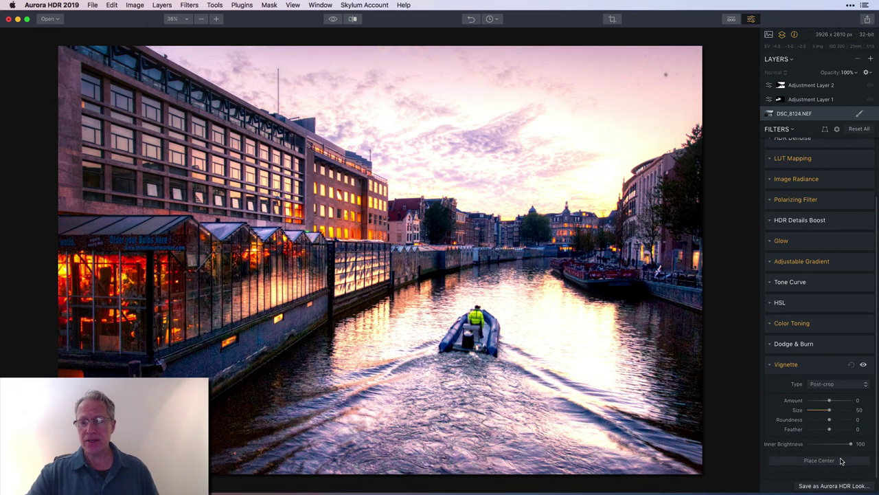
{"action": "double_click", "coordinate": [795, 444]}
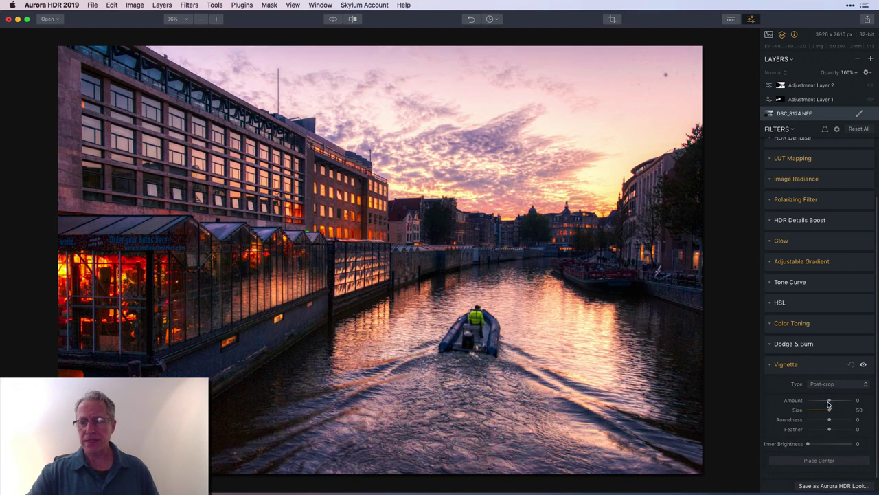
{"action": "mouse_move", "coordinate": [807, 445]}
{"action": "left_mouse_down"}
{"action": "mouse_move", "coordinate": [834, 444]}
{"action": "mouse_move", "coordinate": [809, 444]}
{"action": "left_mouse_up"}
{"action": "double_click", "coordinate": [777, 445]}
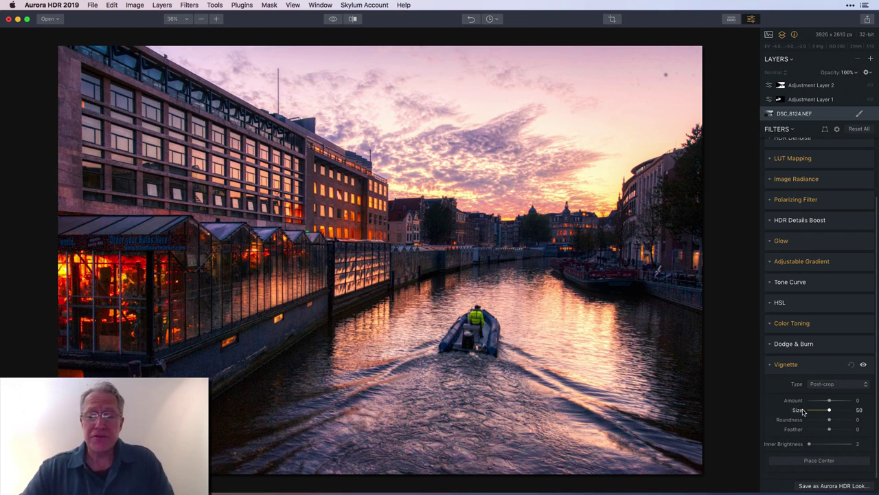
Step: Settle the Post-crop vignette at Amount 1 and Inner Brightness 15
{"action": "left_click_drag", "start_coordinate": [831, 402], "coordinate": [832, 403]}
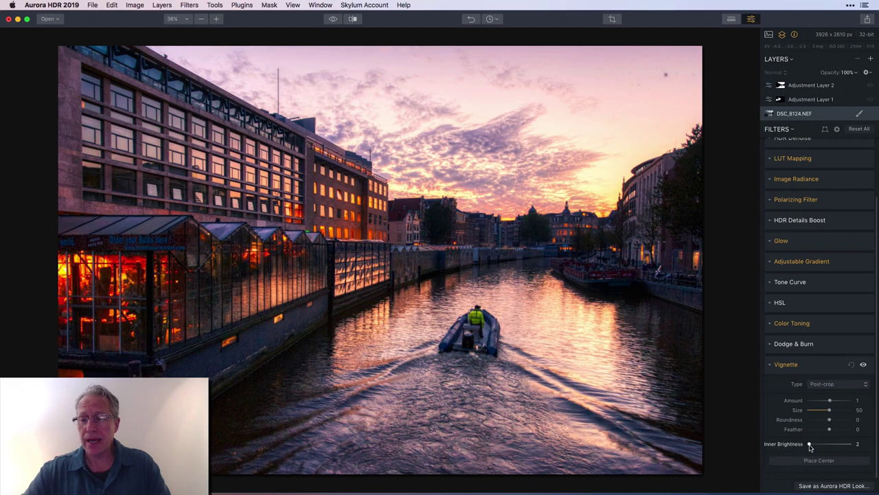
{"action": "left_click_drag", "start_coordinate": [809, 444], "coordinate": [826, 445]}
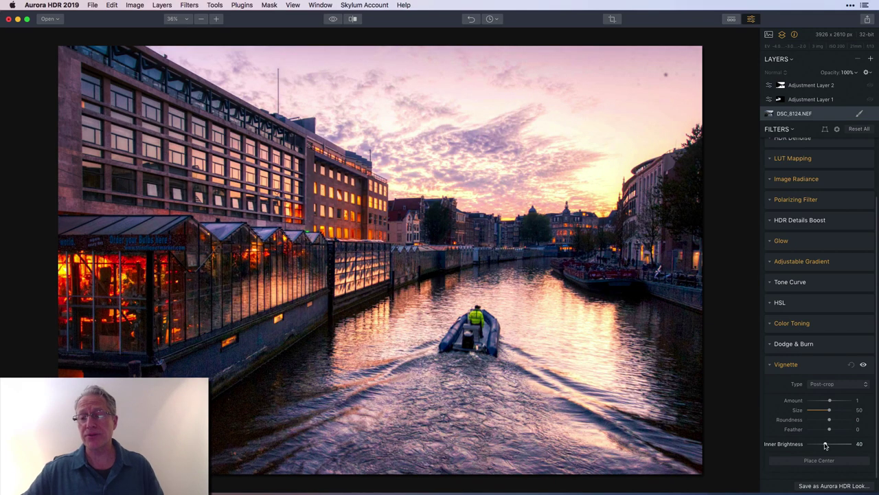
{"action": "double_click", "coordinate": [798, 403]}
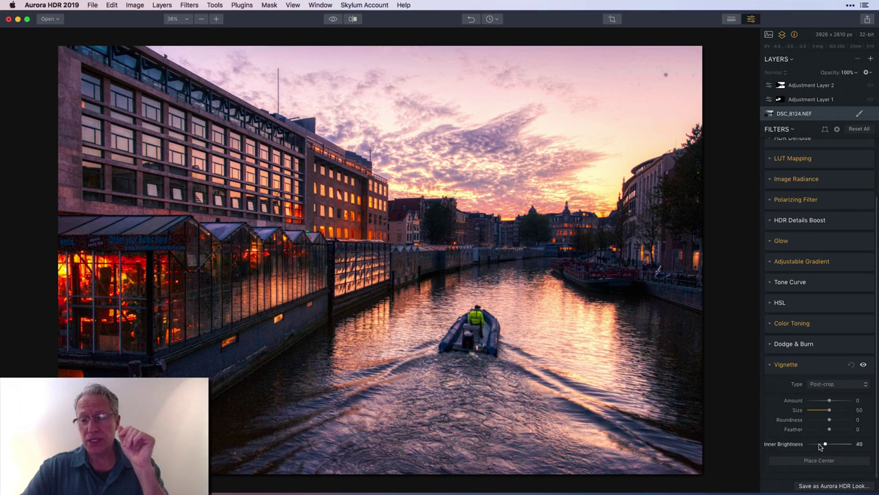
{"action": "mouse_move", "coordinate": [825, 445]}
{"action": "left_mouse_down"}
{"action": "mouse_move", "coordinate": [811, 443]}
{"action": "mouse_move", "coordinate": [846, 444]}
{"action": "mouse_move", "coordinate": [785, 445]}
{"action": "mouse_move", "coordinate": [813, 445]}
{"action": "left_mouse_up"}
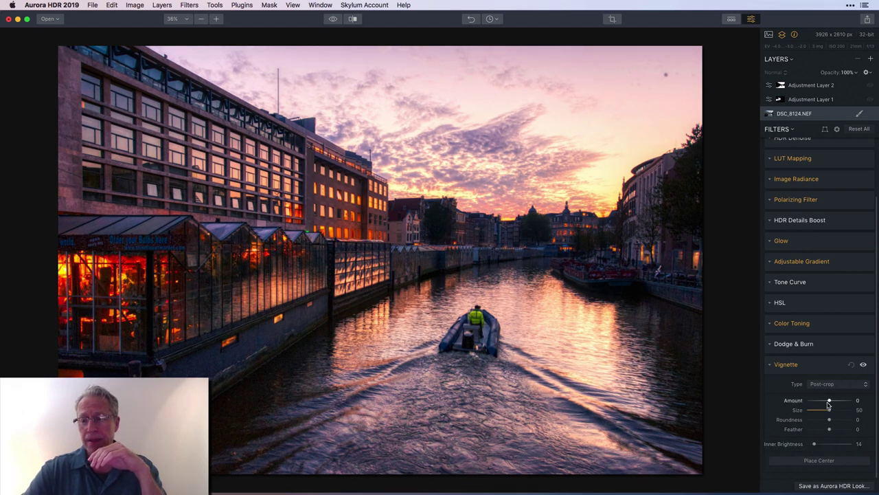
{"action": "left_click_drag", "start_coordinate": [828, 401], "coordinate": [830, 403]}
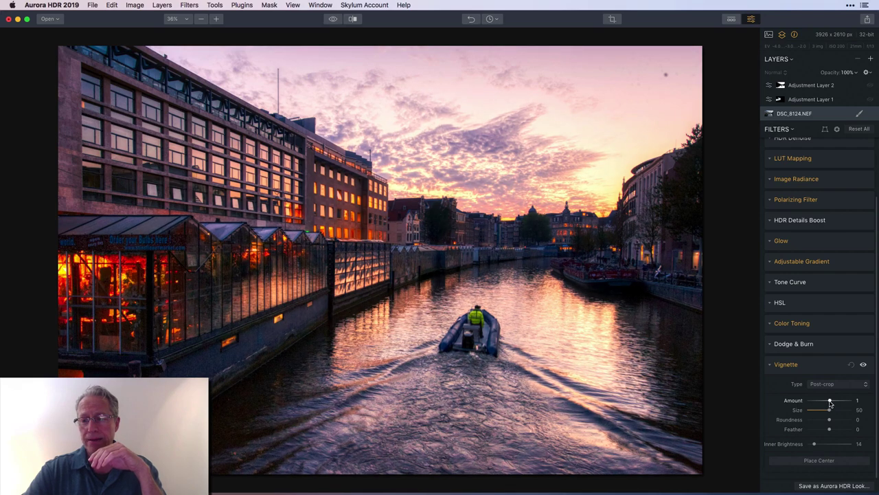
{"action": "mouse_move", "coordinate": [814, 444]}
{"action": "left_mouse_down"}
{"action": "mouse_move", "coordinate": [825, 445]}
{"action": "mouse_move", "coordinate": [797, 445]}
{"action": "mouse_move", "coordinate": [813, 445]}
{"action": "left_mouse_up"}
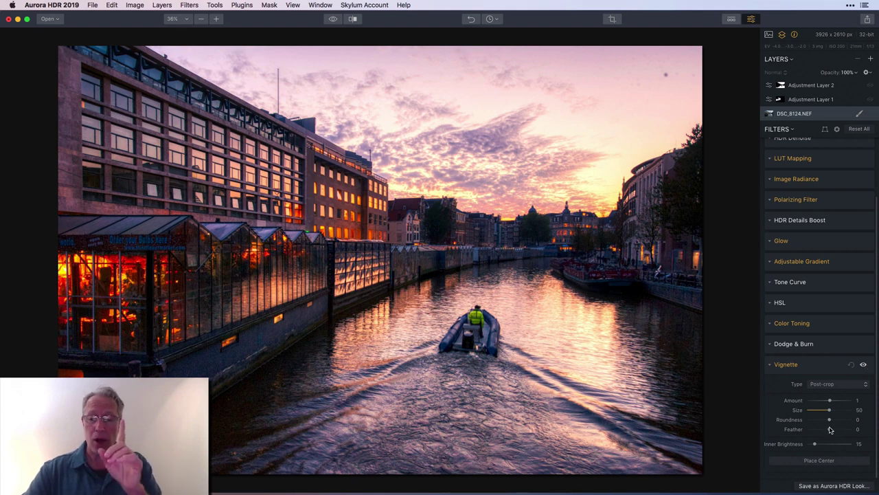
Step: Use Place Center to put the vignette centre on the boat
{"action": "left_click", "coordinate": [819, 461]}
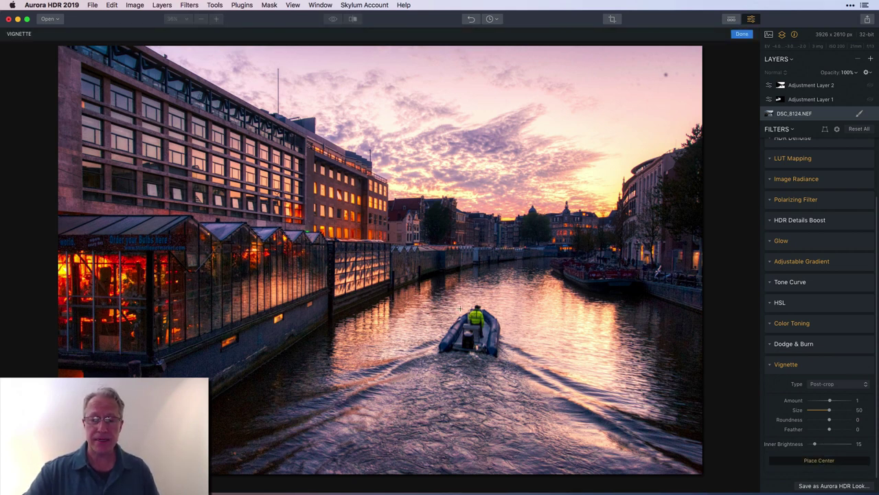
{"action": "left_click", "coordinate": [478, 321]}
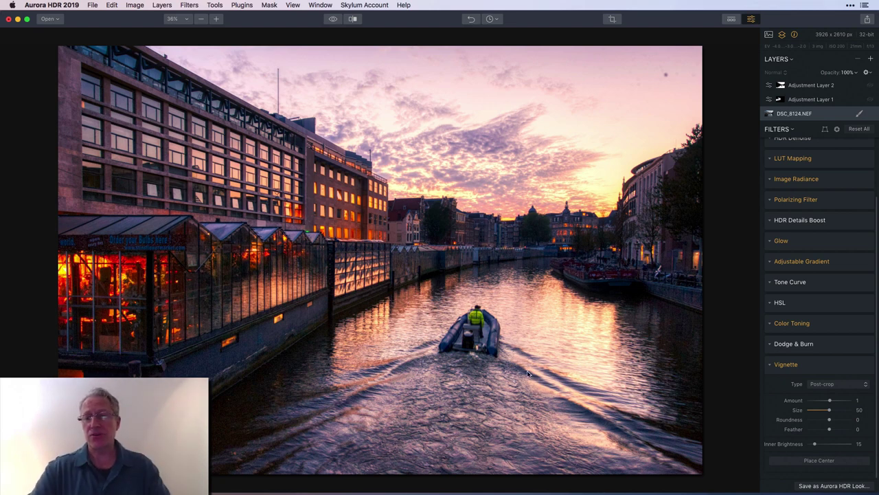
{"action": "left_click", "coordinate": [836, 100]}
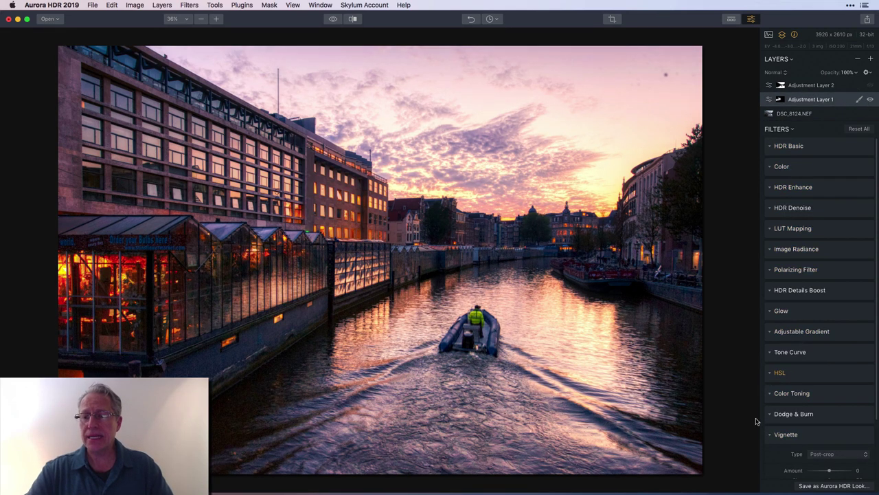
{"action": "left_click", "coordinate": [806, 375]}
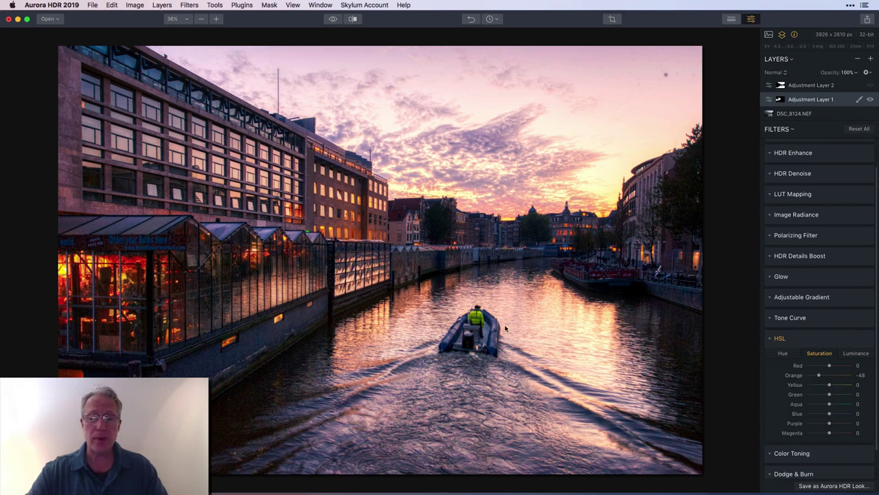
{"action": "left_click", "coordinate": [859, 99]}
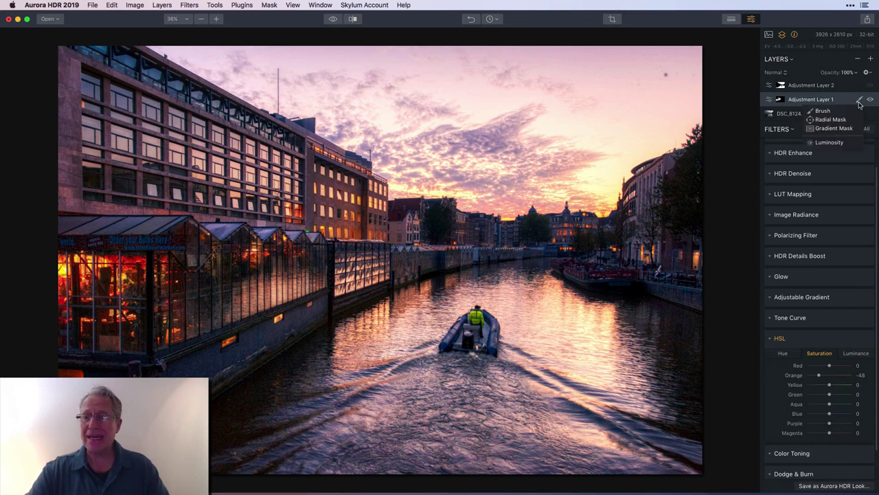
{"action": "left_click", "coordinate": [827, 120]}
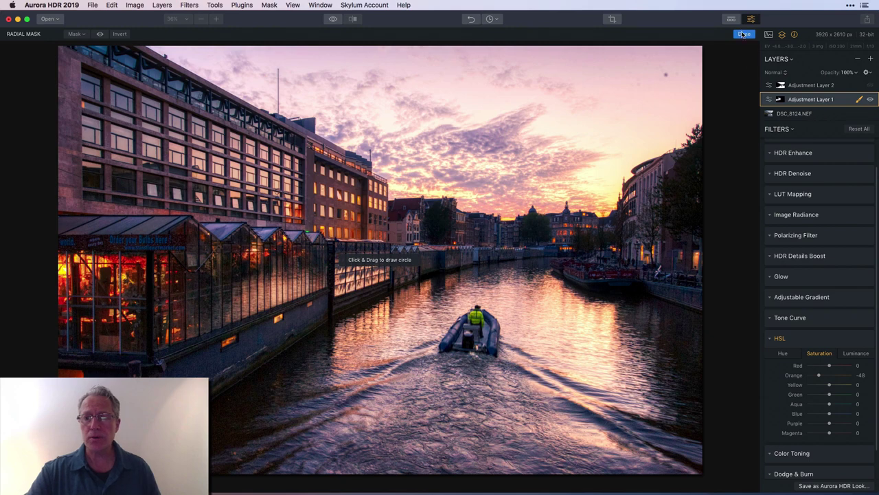
{"action": "left_click", "coordinate": [744, 34]}
{"action": "left_click", "coordinate": [860, 100]}
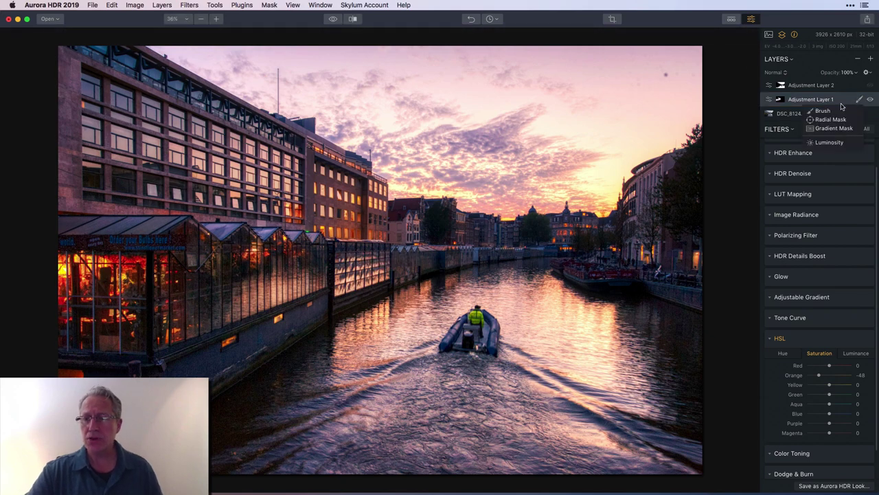
{"action": "left_click", "coordinate": [828, 111]}
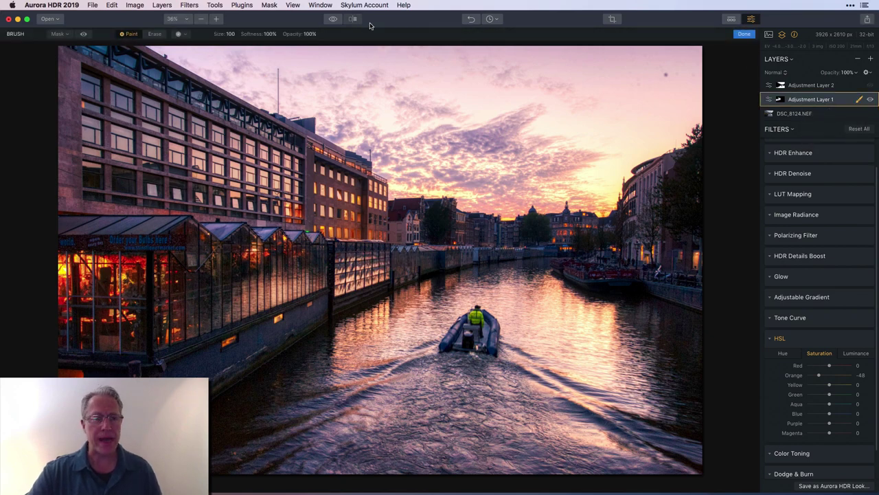
{"action": "left_click", "coordinate": [84, 33]}
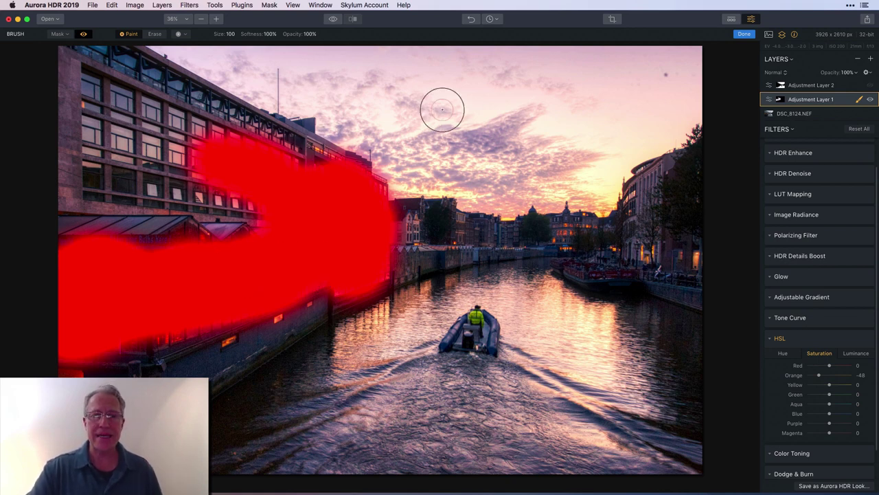
{"action": "left_click", "coordinate": [745, 34]}
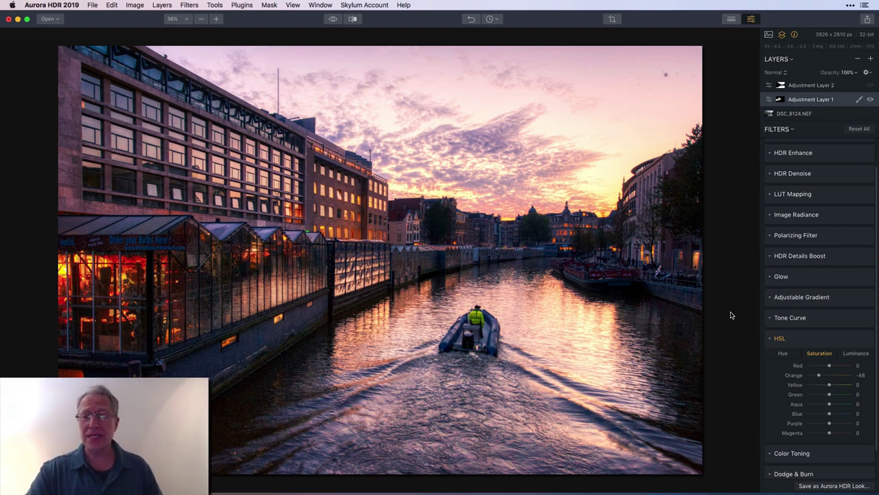
{"action": "left_click", "coordinate": [802, 338]}
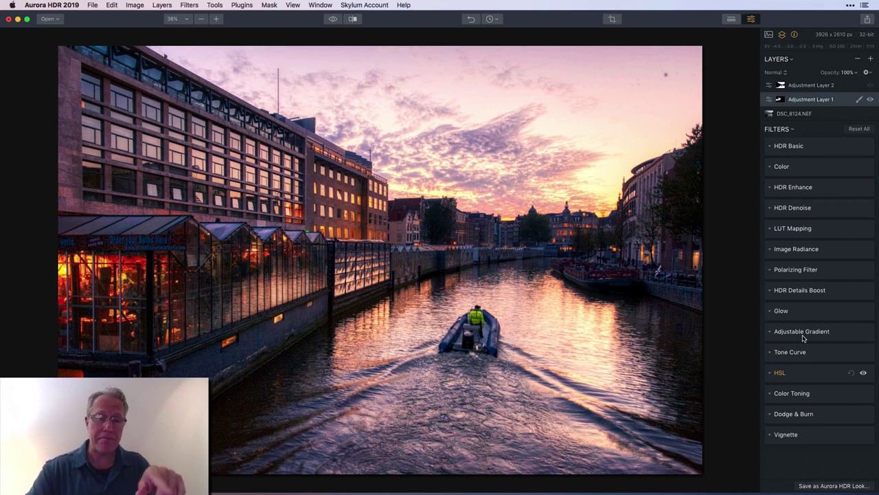
{"action": "left_click", "coordinate": [821, 88]}
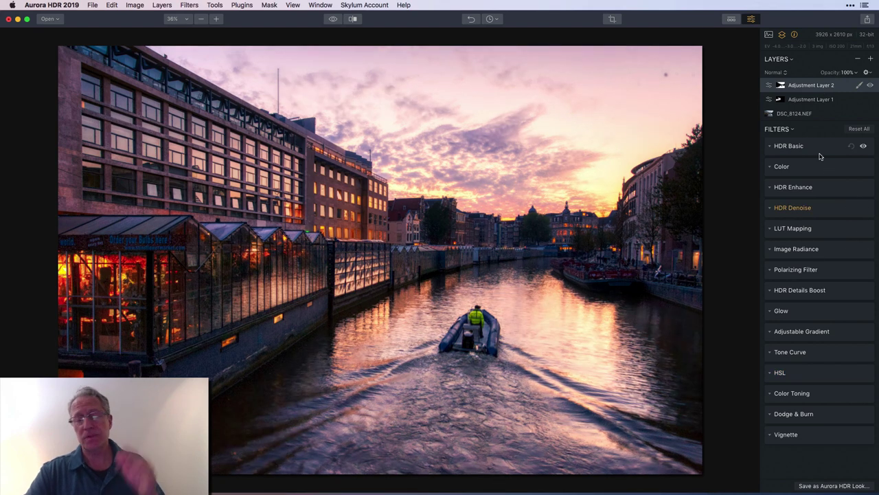
{"action": "left_click", "coordinate": [333, 20]}
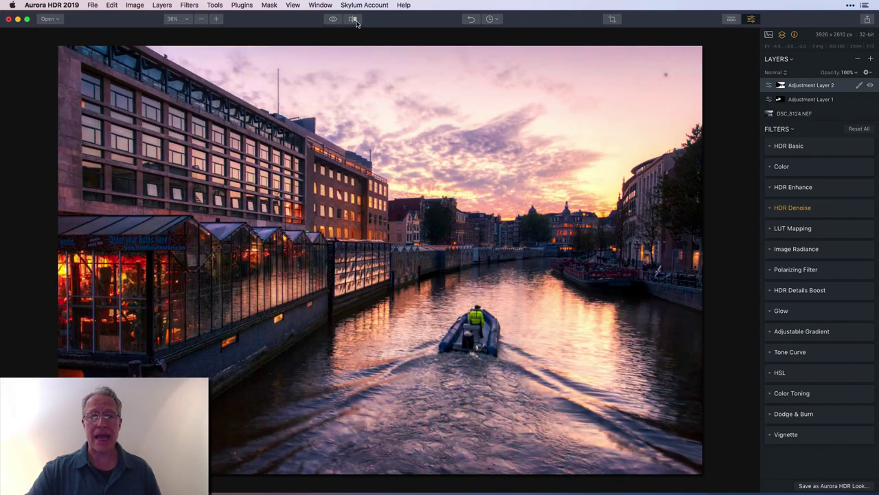
{"action": "left_click", "coordinate": [353, 19]}
{"action": "left_click_drag", "start_coordinate": [344, 91], "coordinate": [250, 31]}
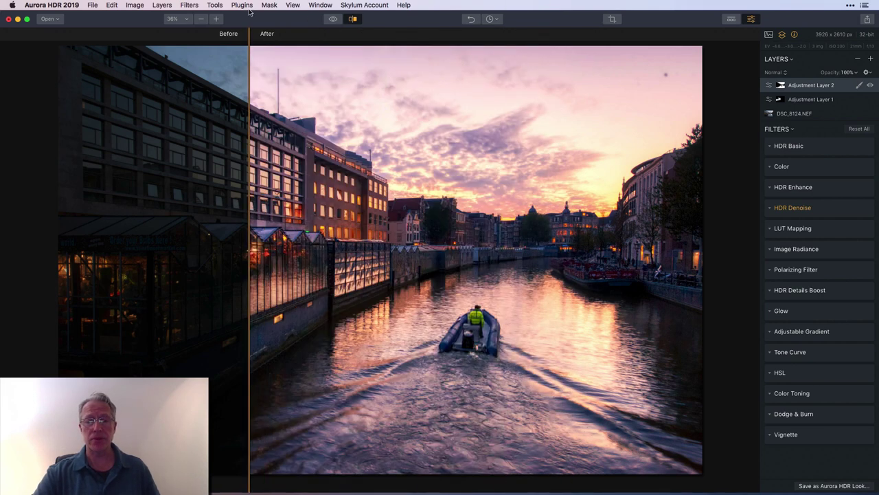
{"action": "left_click", "coordinate": [352, 19]}
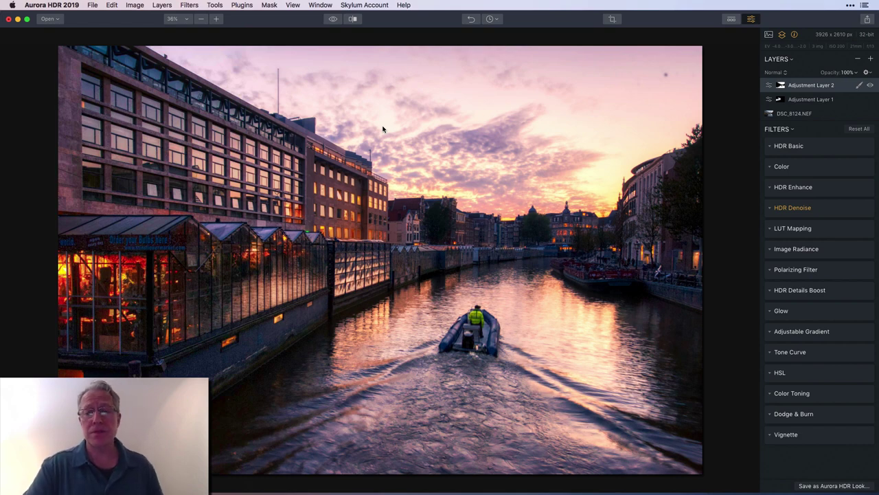
{"action": "left_click", "coordinate": [334, 20]}
{"action": "left_click", "coordinate": [336, 21]}
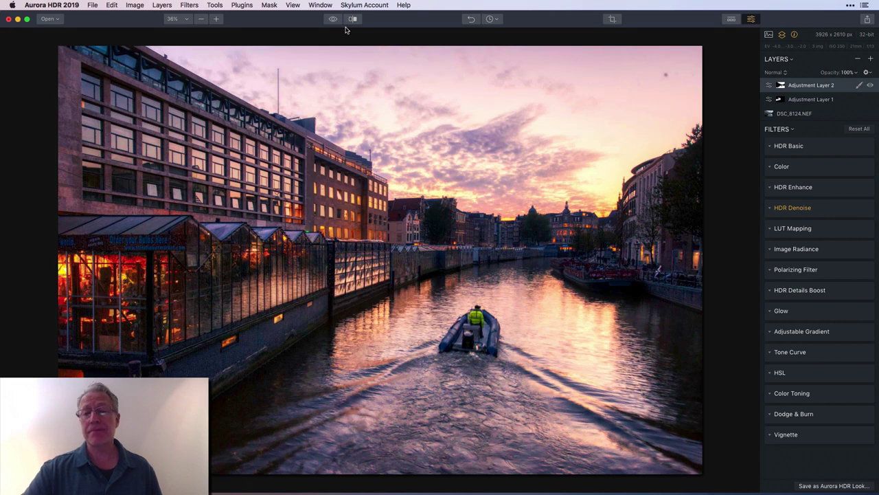